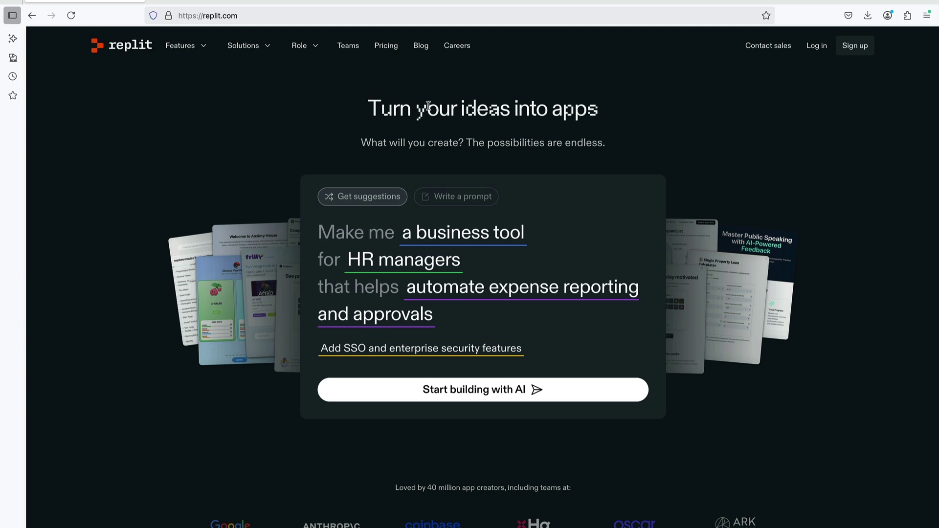
# Review the Replit pricing plans and start signing up for the free Starter plan
pyautogui.click(389, 47)
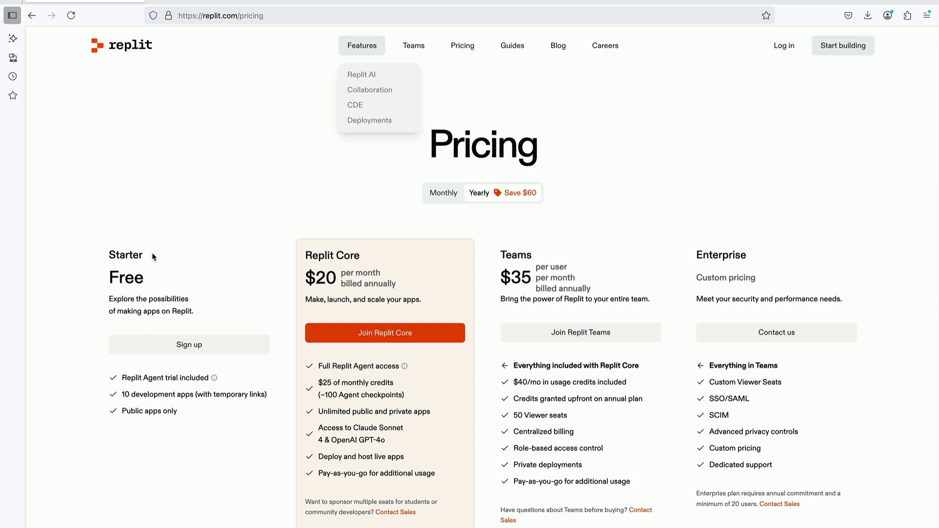
pyautogui.scroll(-1, 154, 257)
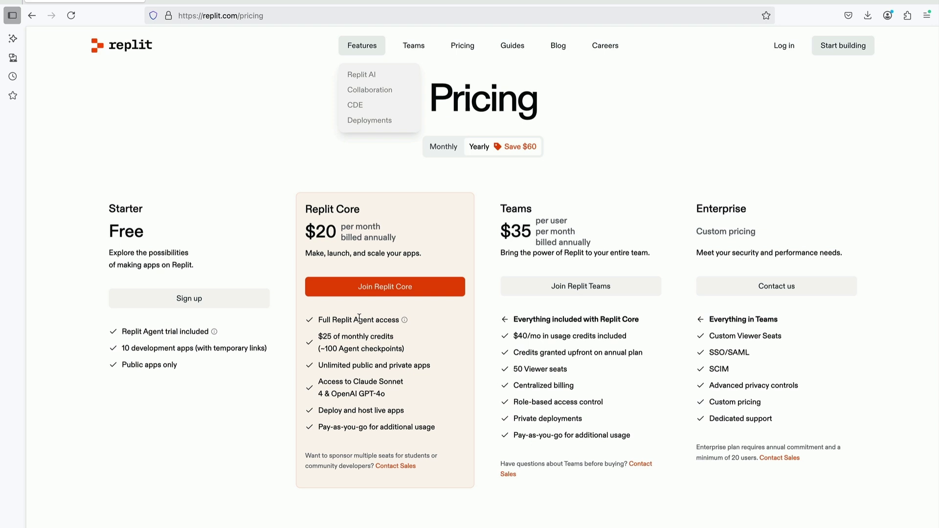
pyautogui.doubleClick(317, 233)
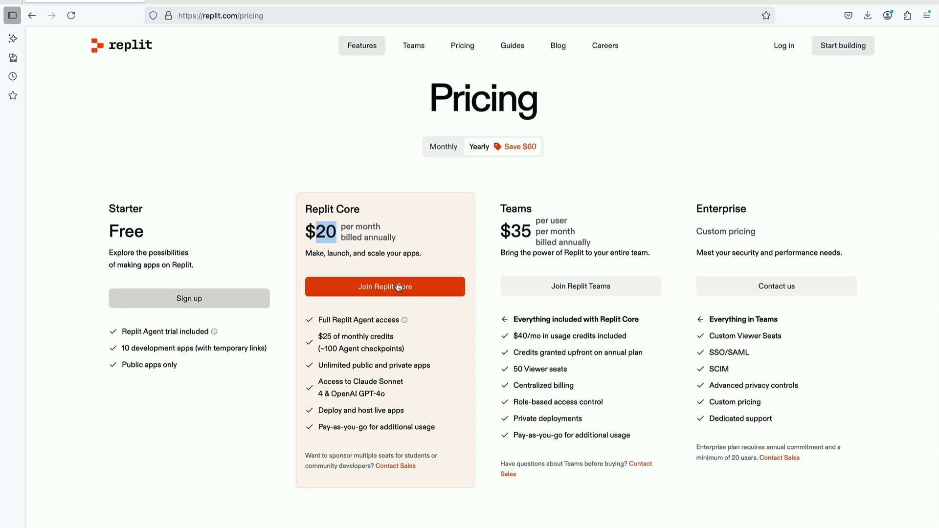
pyautogui.click(190, 304)
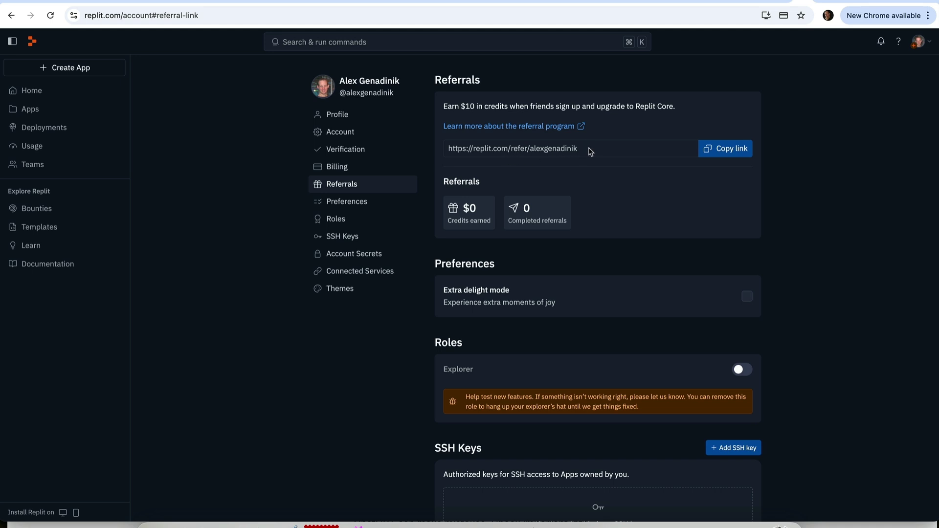
# Copy the referral link from the account's Referrals settings and open it in the signup browser window
pyautogui.moveTo(579, 148); pyautogui.dragTo(452, 149)
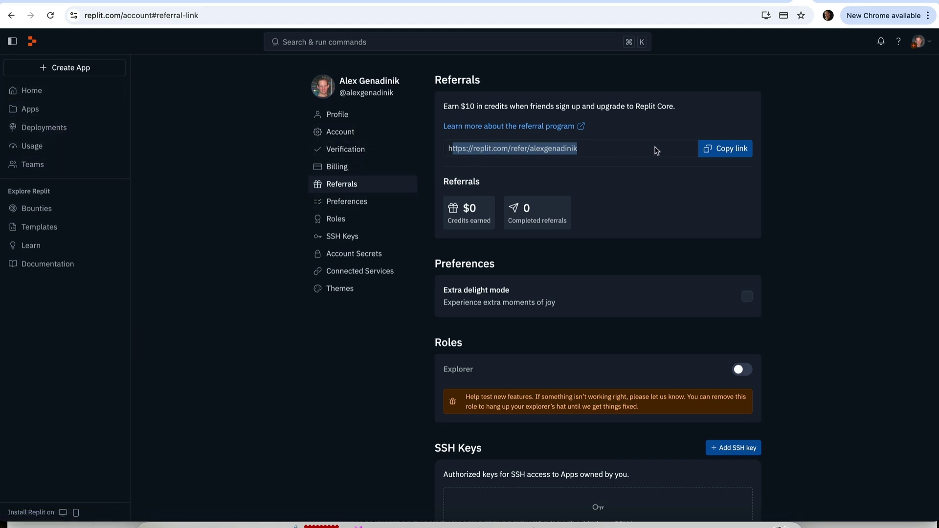
pyautogui.click(725, 150)
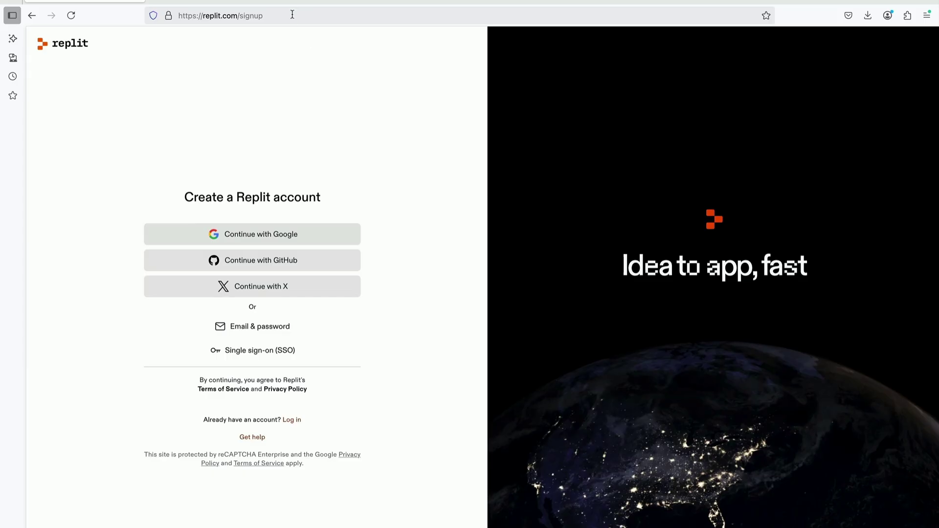
pyautogui.click(292, 14)
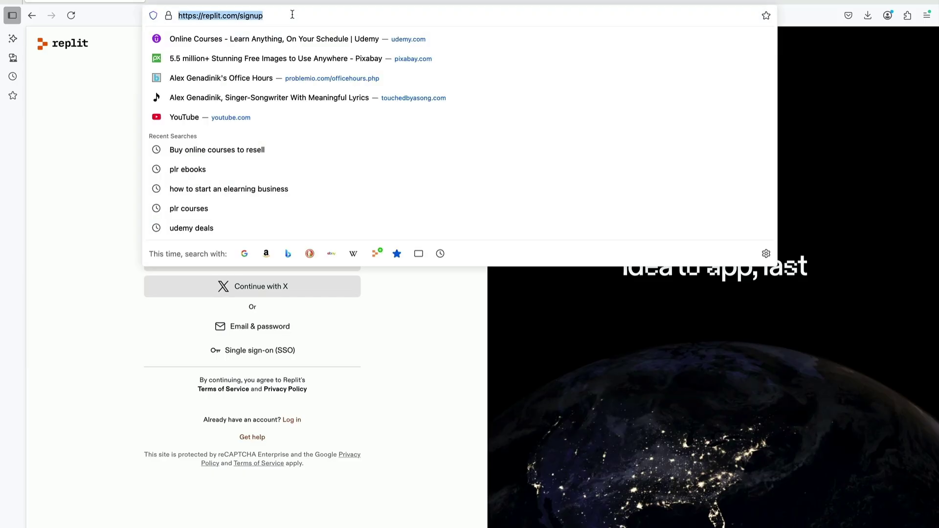
pyautogui.press('super+v')
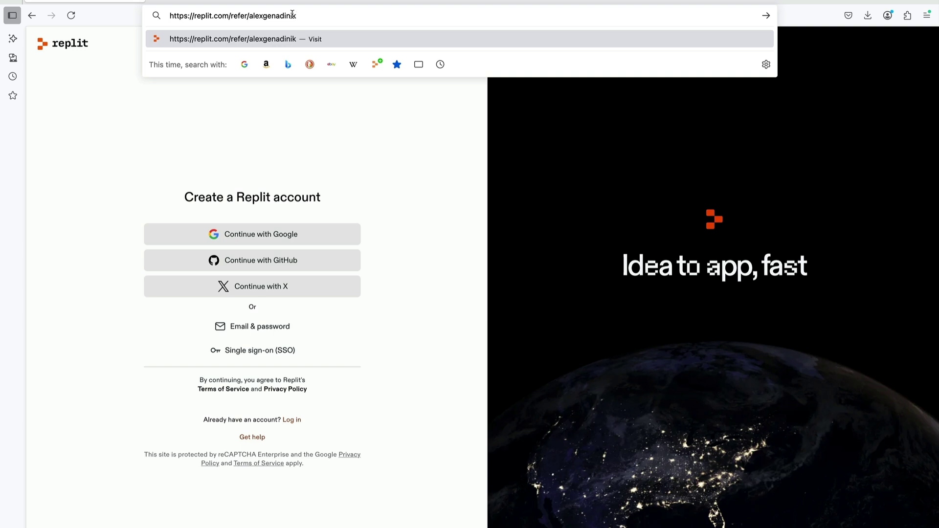
pyautogui.press('Return')
pyautogui.moveTo(41, 97); pyautogui.dragTo(340, 104)
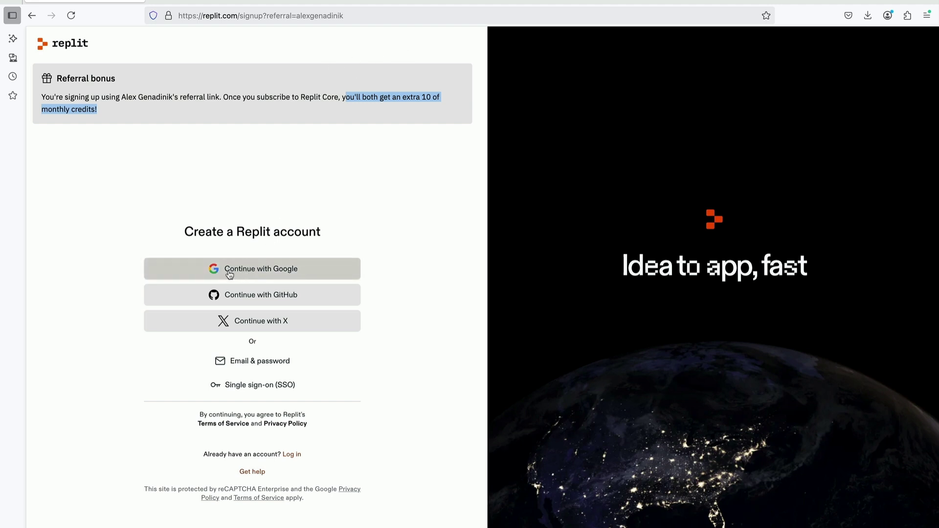
# Create the Replit account by continuing with the first listed Google account and approving the sign-in
pyautogui.click(264, 272)
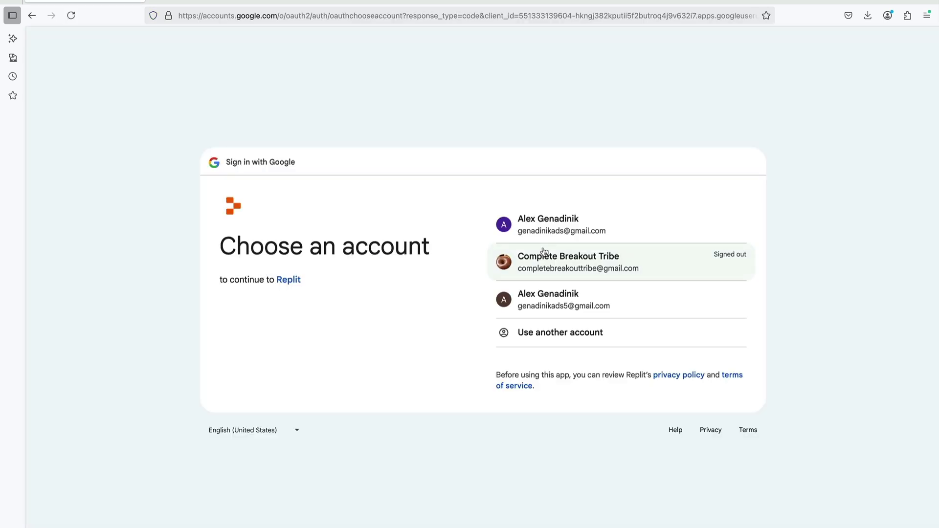
pyautogui.click(558, 240)
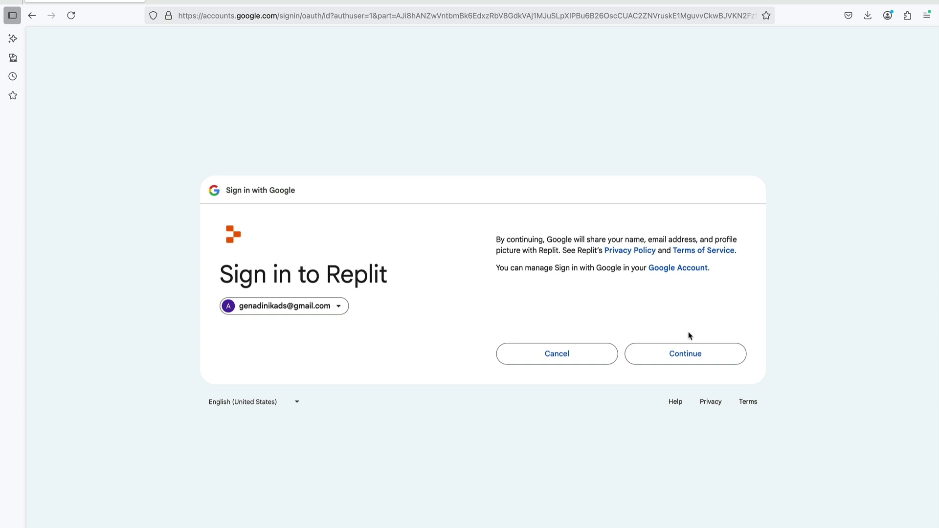
pyautogui.click(682, 357)
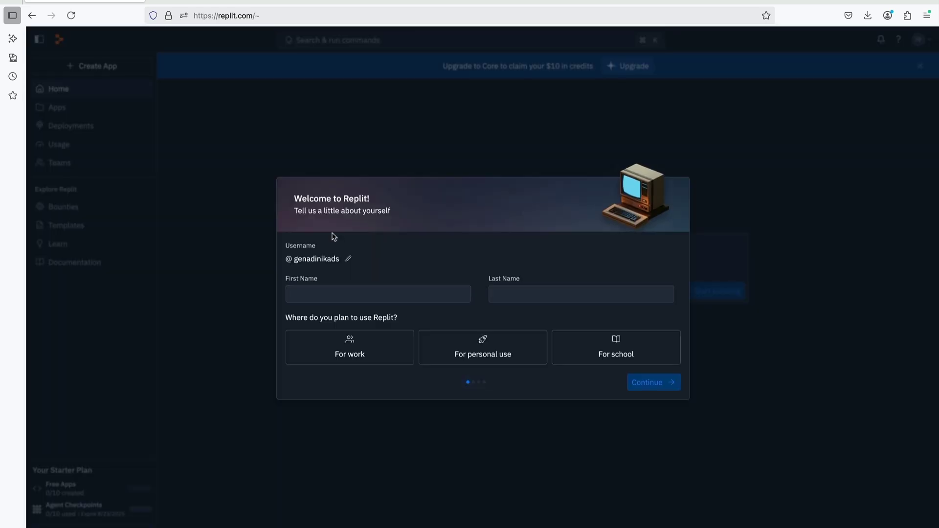
# Enter the first and last name in the welcome form, choose use for work, and continue
pyautogui.click(390, 293)
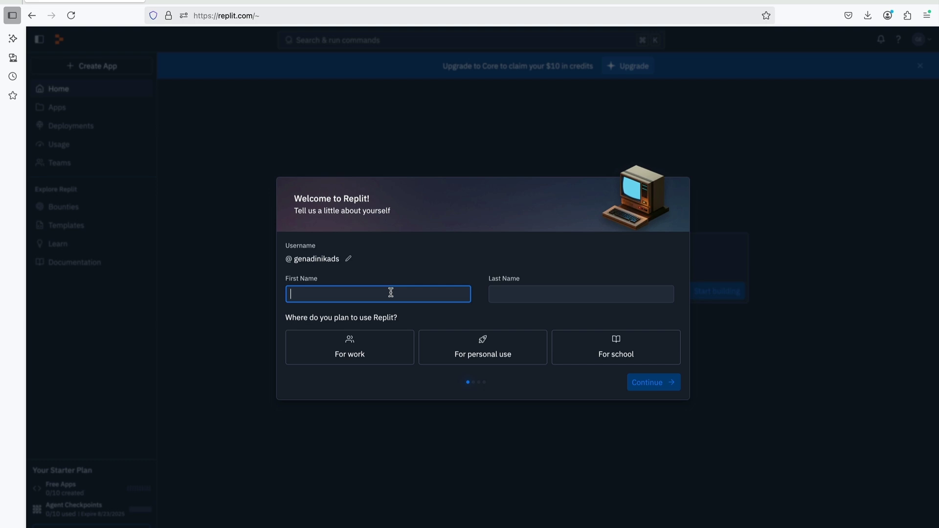
pyautogui.write('Alex')
pyautogui.press('Tab')
pyautogui.write('Genadinik')
pyautogui.click(394, 361)
pyautogui.click(658, 386)
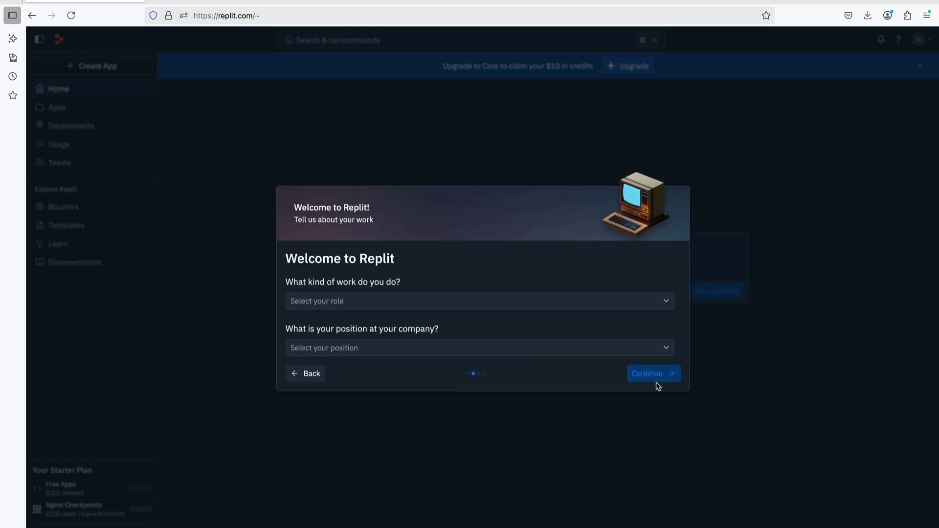
# Set the kind of work to Teacher / Educator and the position to Team Member / Individual Contributor, and continue to plan selection
pyautogui.click(411, 298)
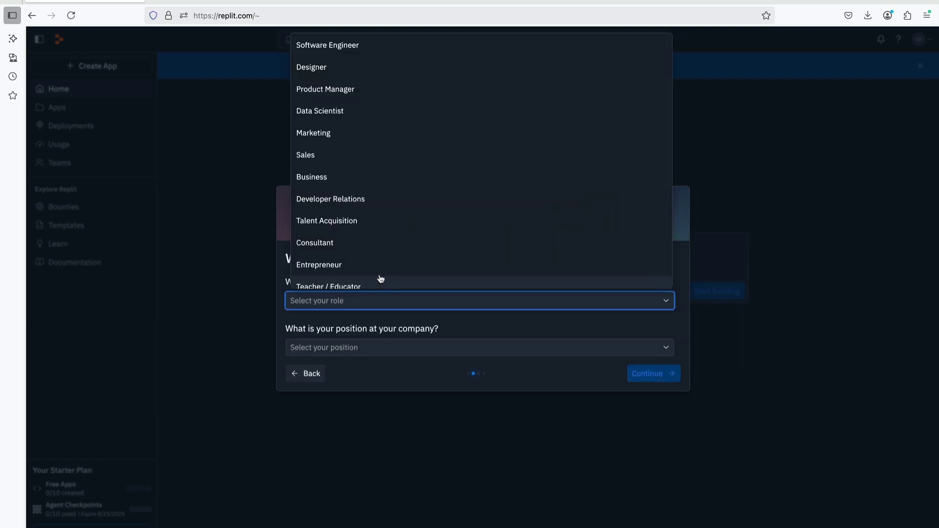
pyautogui.click(358, 286)
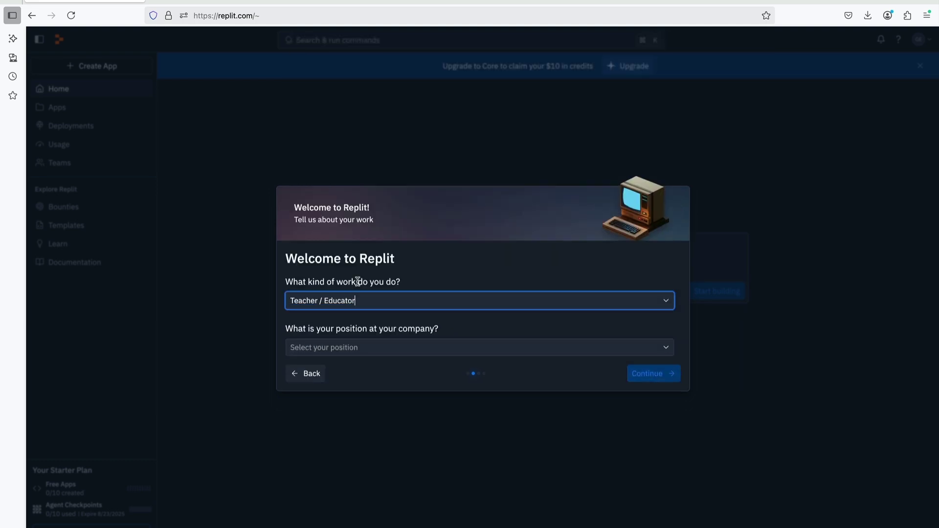
pyautogui.click(364, 349)
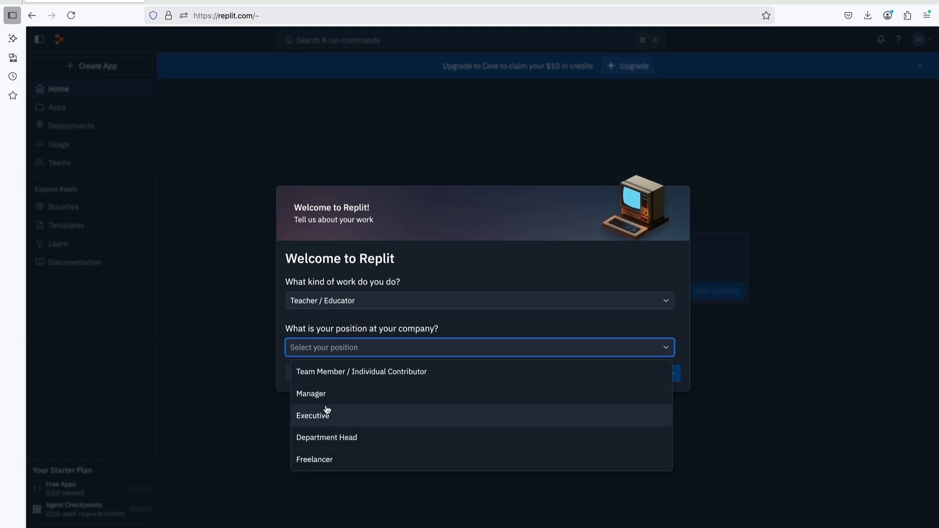
pyautogui.click(377, 376)
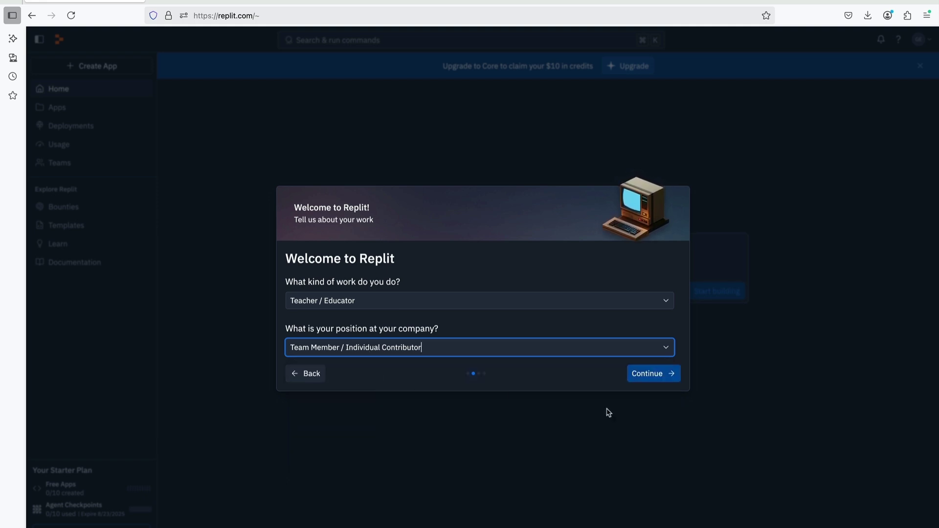
pyautogui.click(660, 376)
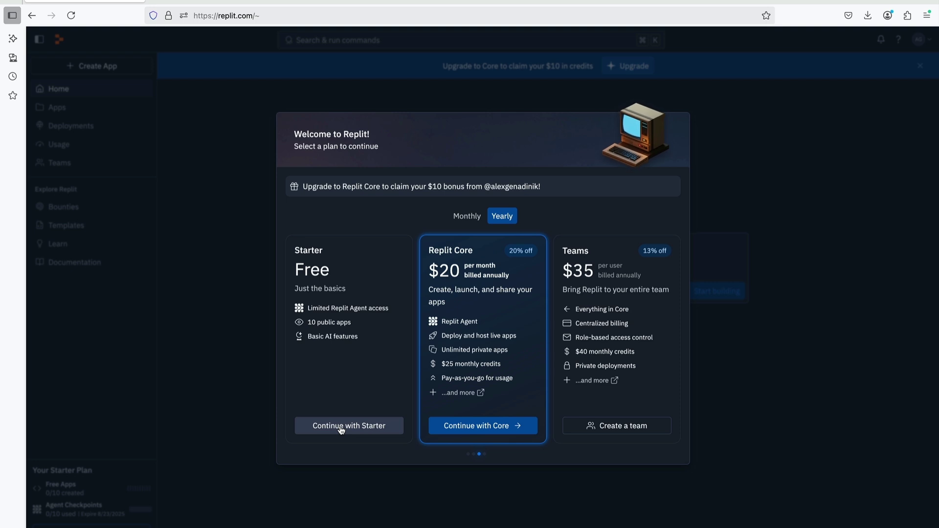
# View the checkout page for the annually billed Replit Core plan and return to the welcome form
pyautogui.click(470, 426)
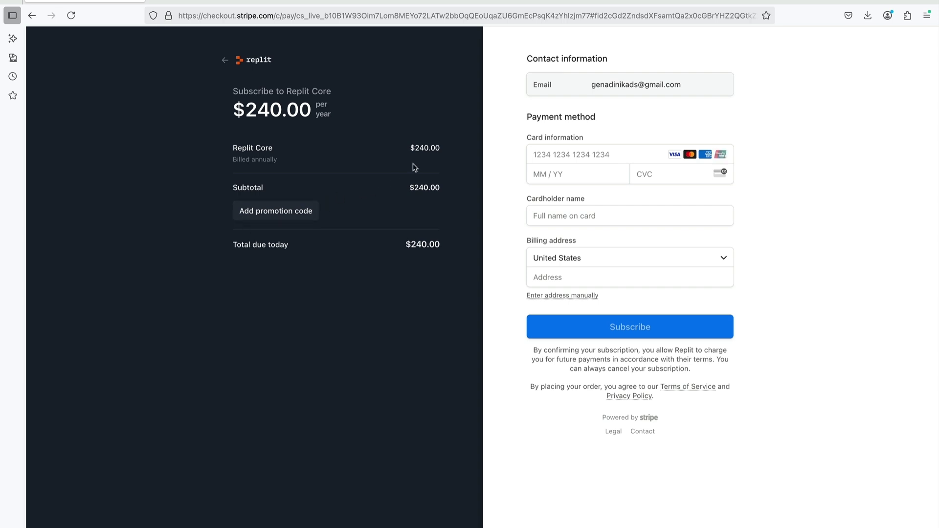
pyautogui.press('super+Left')
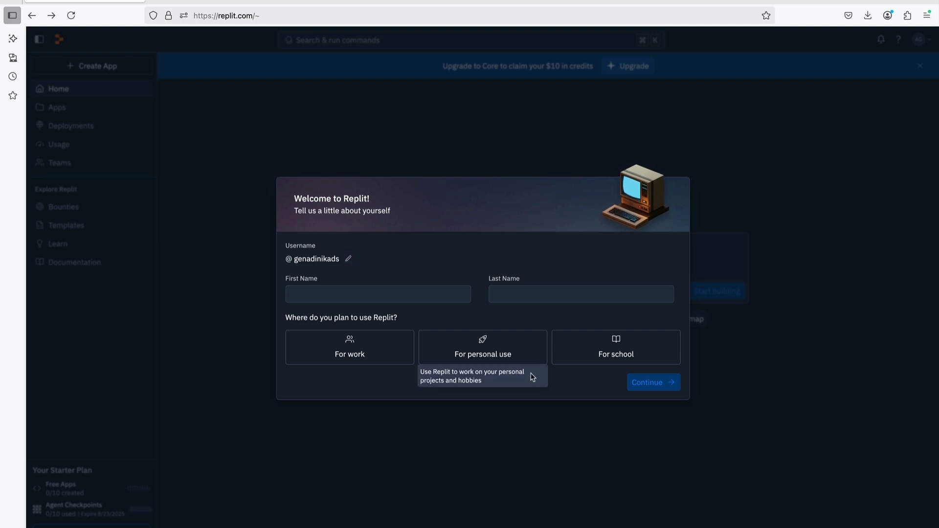
pyautogui.click(650, 381)
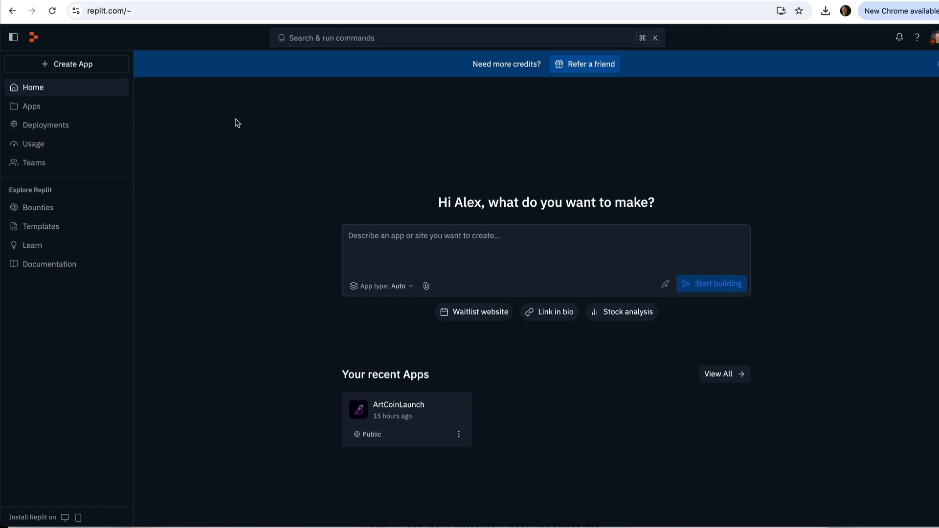
# In Chrome, paste the app prompt for a basic website with a blog for SEO-bro, a London SEO-marketing agency offering content creation and keyword research
pyautogui.moveTo(451, 201); pyautogui.dragTo(642, 205)
pyautogui.moveTo(59, 116)
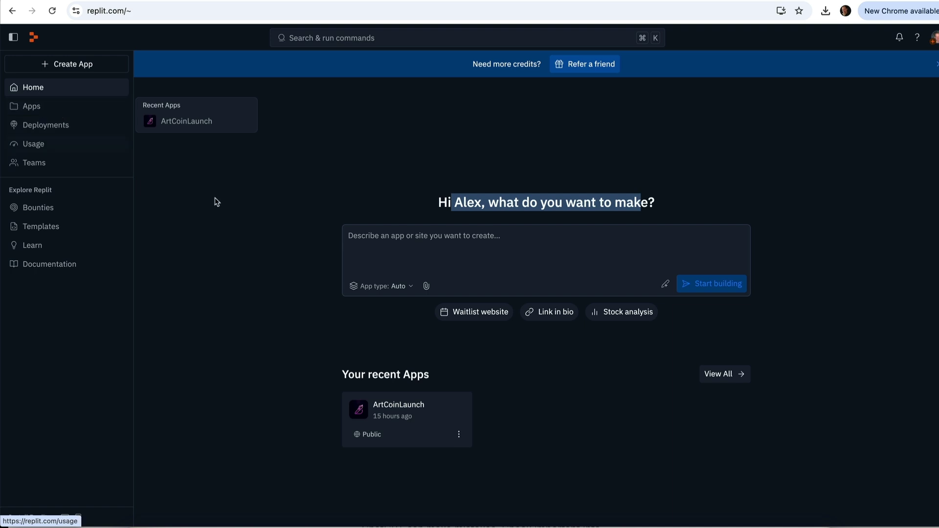
pyautogui.click(377, 245)
pyautogui.press('super+v')
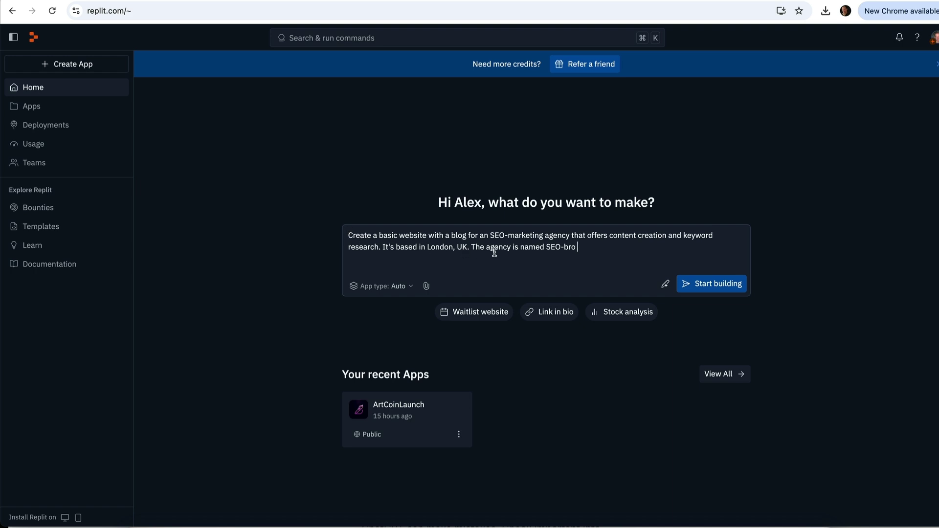
pyautogui.moveTo(377, 236)
pyautogui.mouseDown()
pyautogui.moveTo(686, 237)
pyautogui.moveTo(381, 248)
pyautogui.mouseUp()
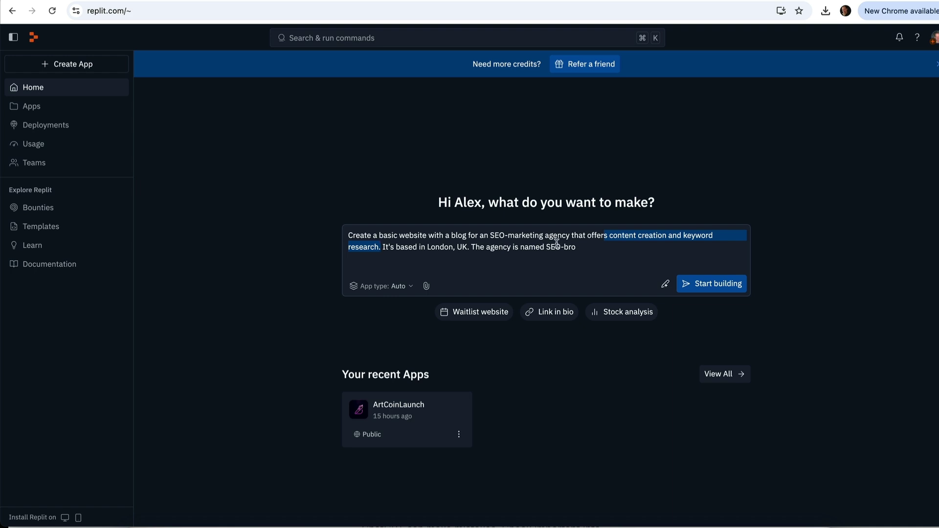
pyautogui.click(576, 244)
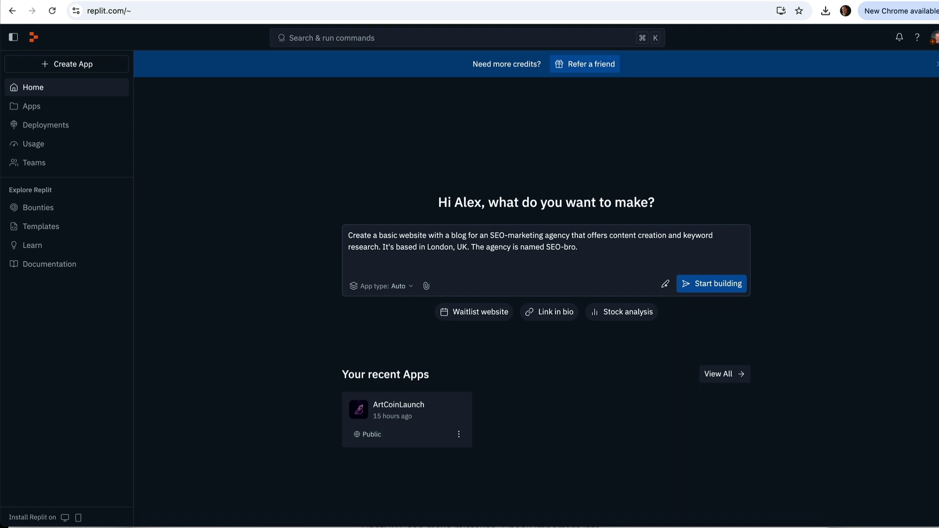
# Extend the prompt with a services section and home page SEO optimization for "SEO keyword research", and start building the app
pyautogui.write('Make sure to create a services section.')
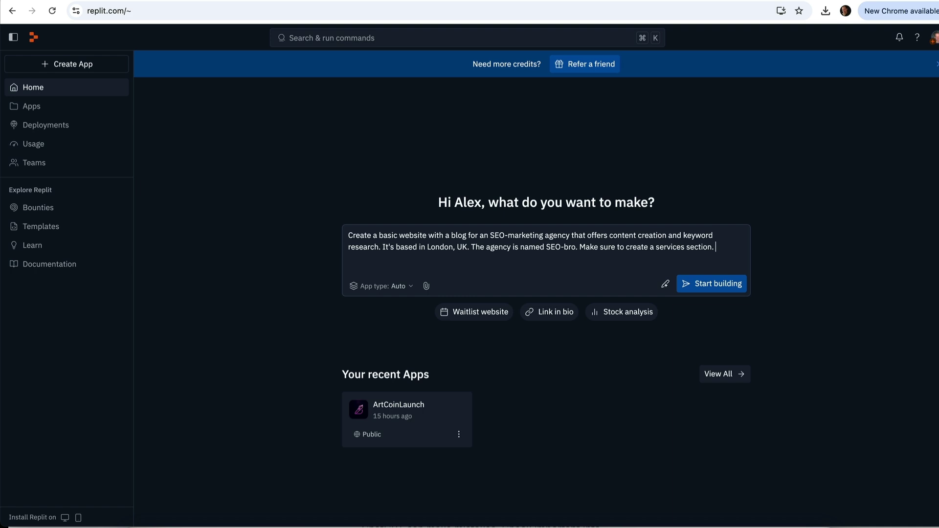
pyautogui.write('Do SEO optimization on the home page for the keyword "SEO keyword research."')
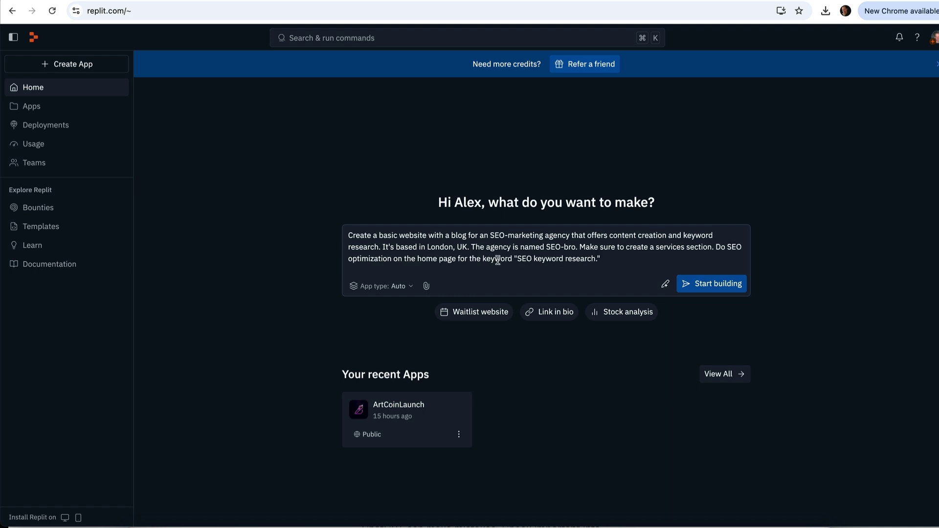
pyautogui.moveTo(518, 258); pyautogui.dragTo(580, 258)
pyautogui.click(626, 257)
pyautogui.click(711, 285)
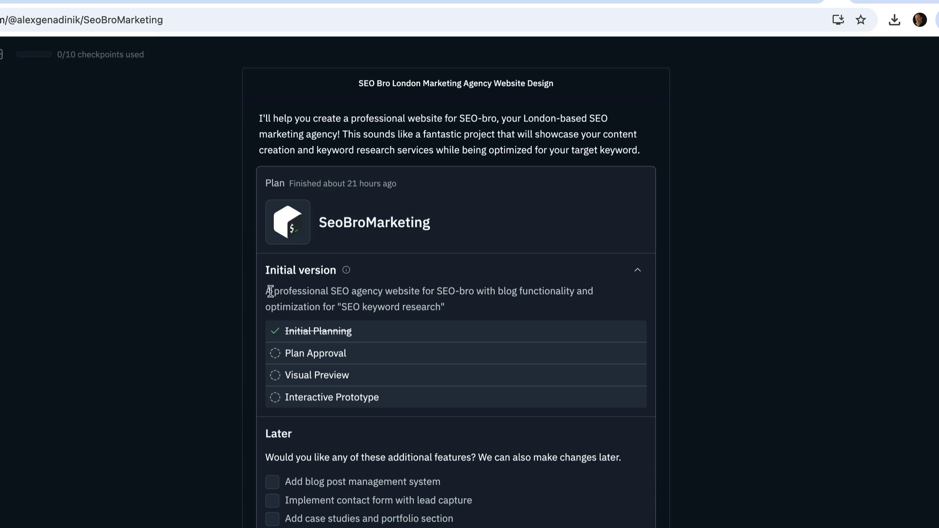
# Review the proposed plan and select the blog post management system, contact form with lead capture, and case studies and portfolio section
pyautogui.moveTo(270, 292); pyautogui.dragTo(507, 299)
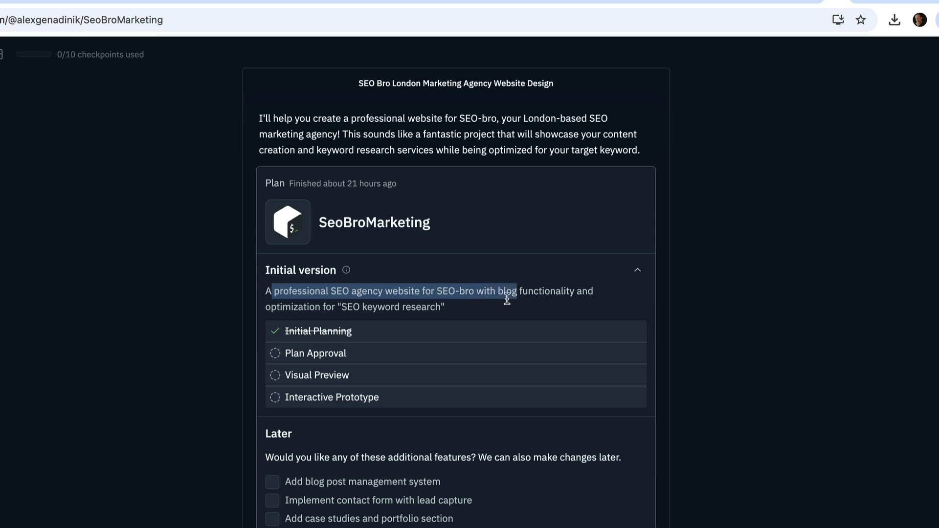
pyautogui.click(308, 351)
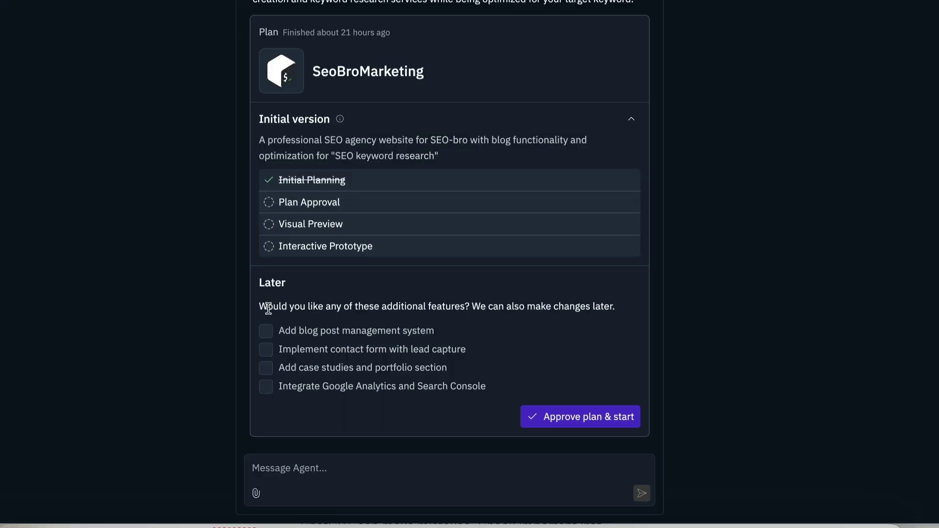
pyautogui.moveTo(275, 458); pyautogui.dragTo(432, 453)
pyautogui.moveTo(426, 303); pyautogui.dragTo(494, 306)
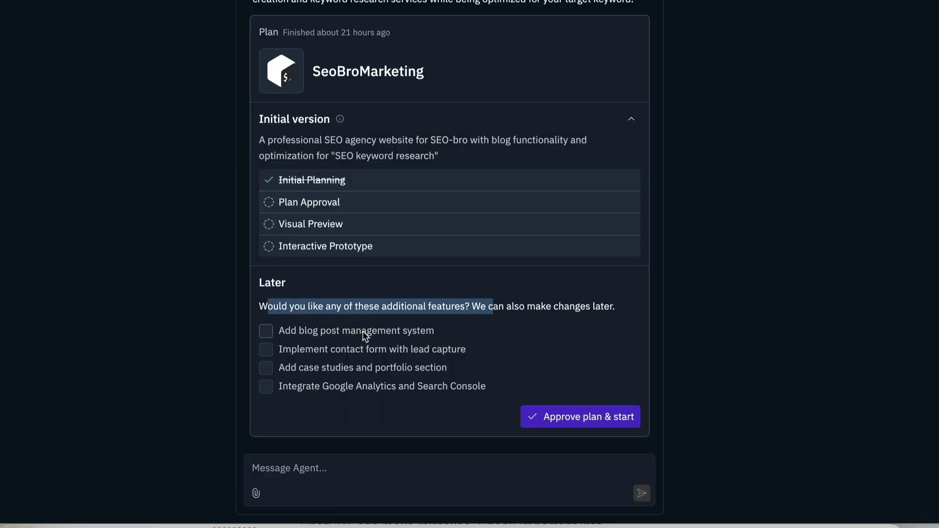
pyautogui.click(267, 334)
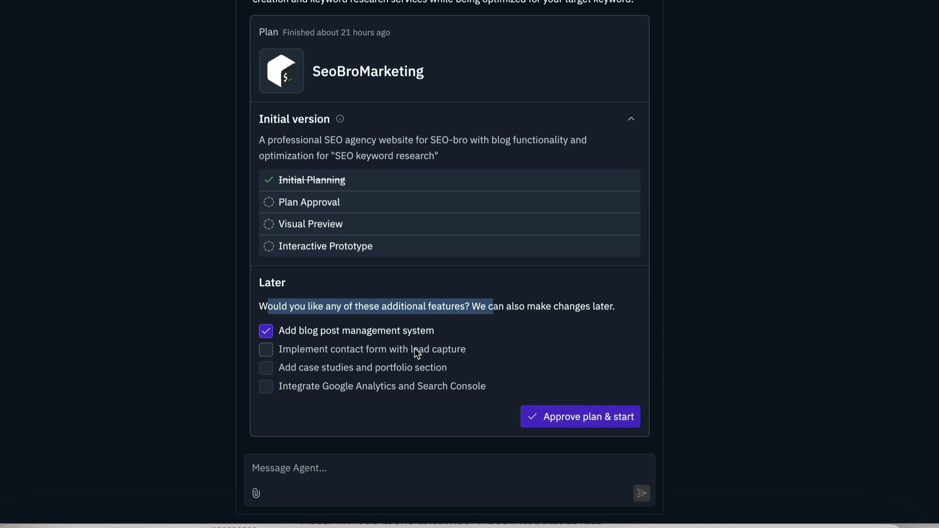
pyautogui.click(265, 351)
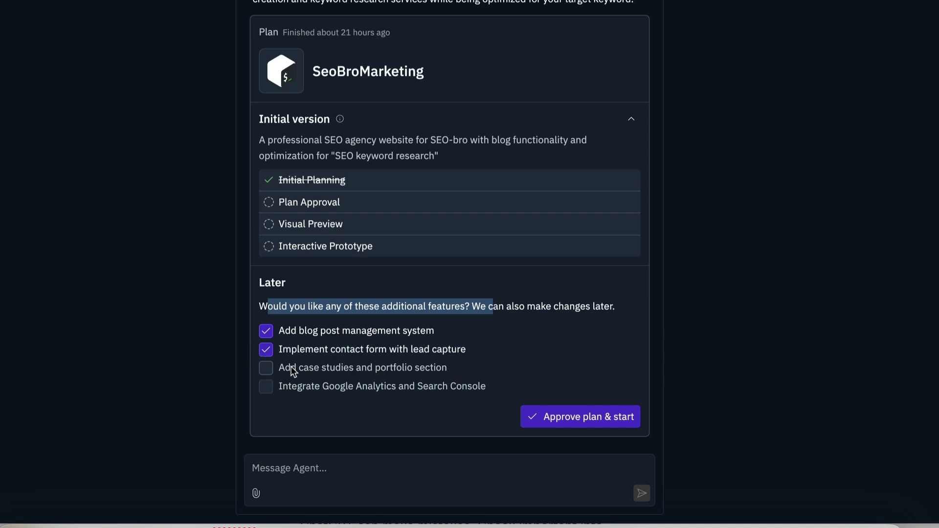
pyautogui.click(267, 370)
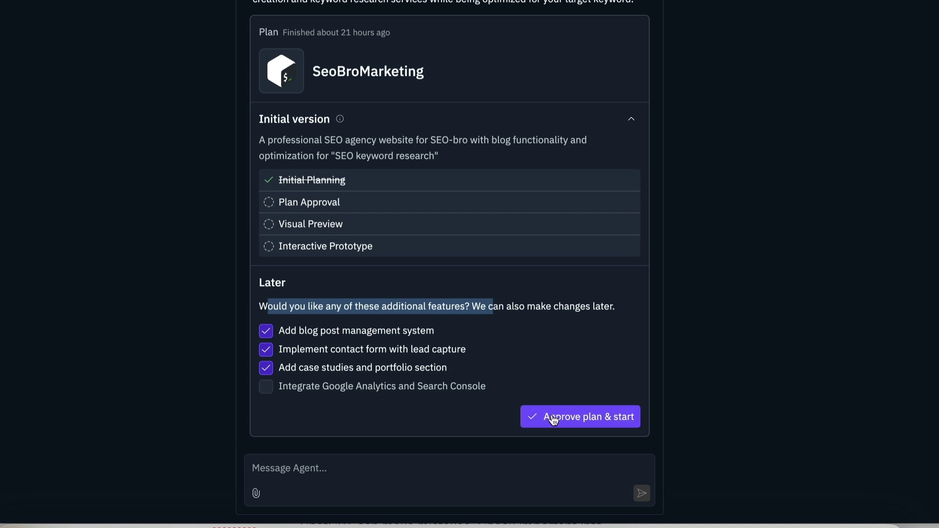
# Approve the proposed plan to start building the app, and look over the hero section in the visual preview
pyautogui.click(620, 418)
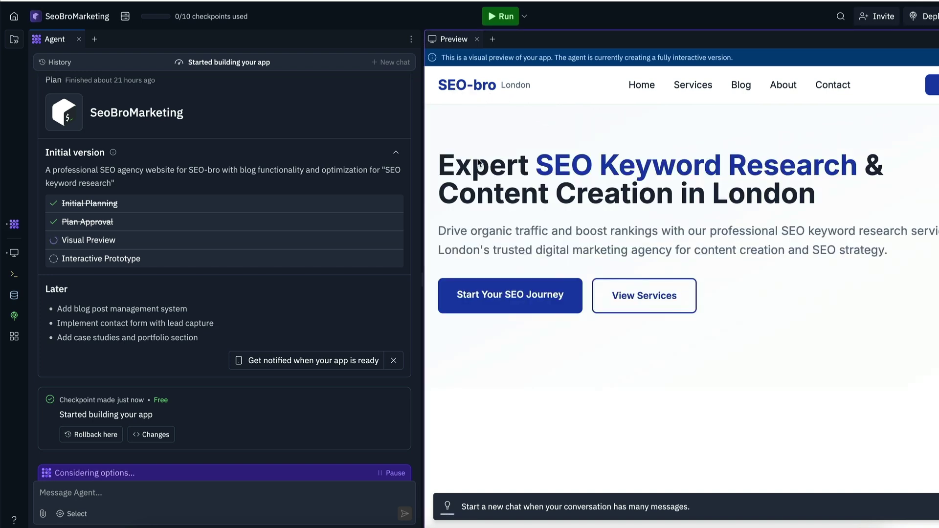
pyautogui.scroll(-2, 525, 285)
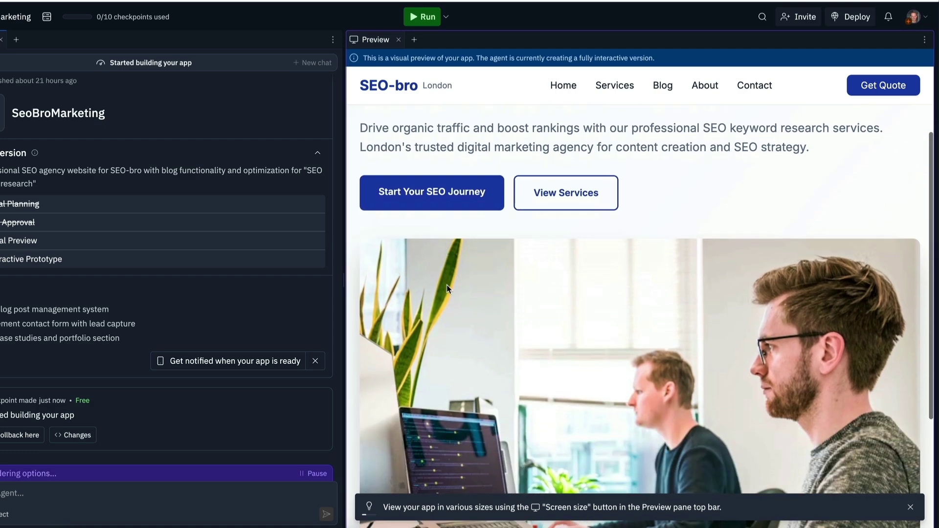
pyautogui.scroll(-3, 448, 285)
pyautogui.scroll(3, 447, 285)
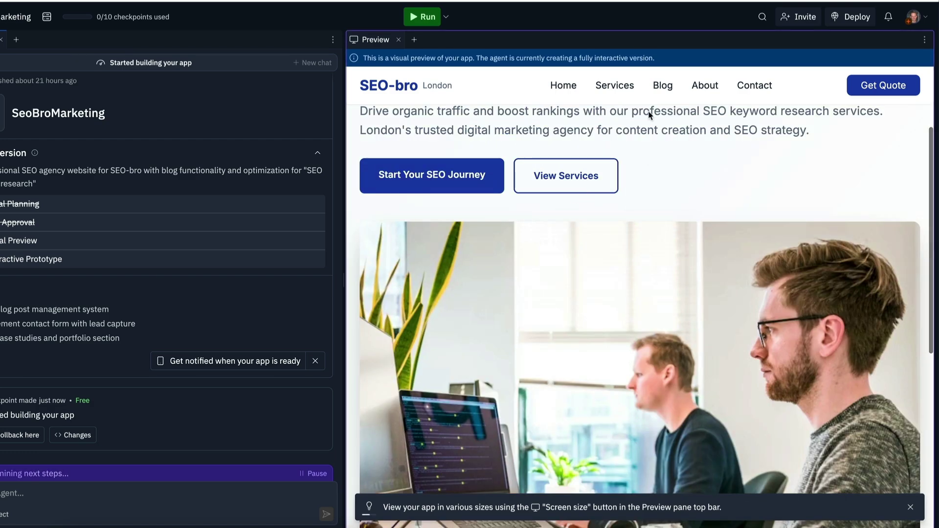
# Examine the services, latest SEO insights and client testimonials sections of the home page in the visual preview
pyautogui.scroll(-5, 623, 273)
pyautogui.scroll(-1, 533, 366)
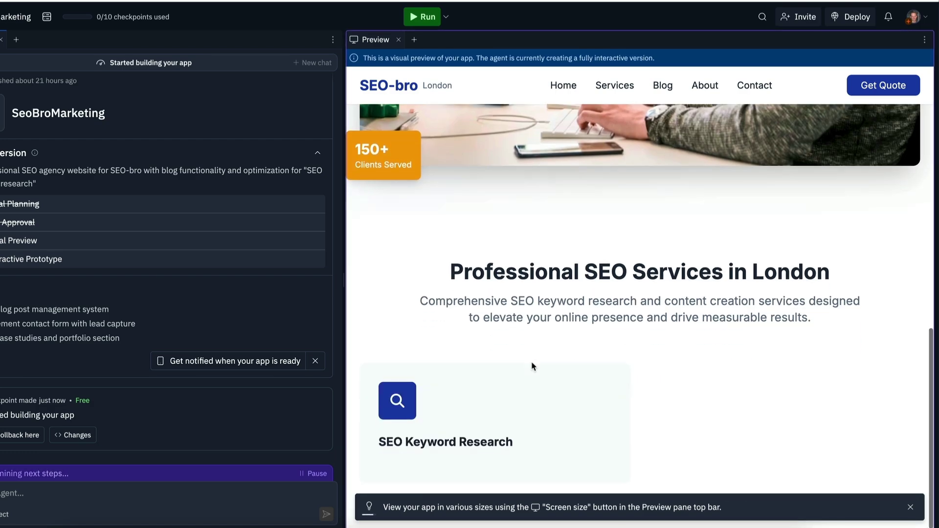
pyautogui.scroll(-1, 533, 366)
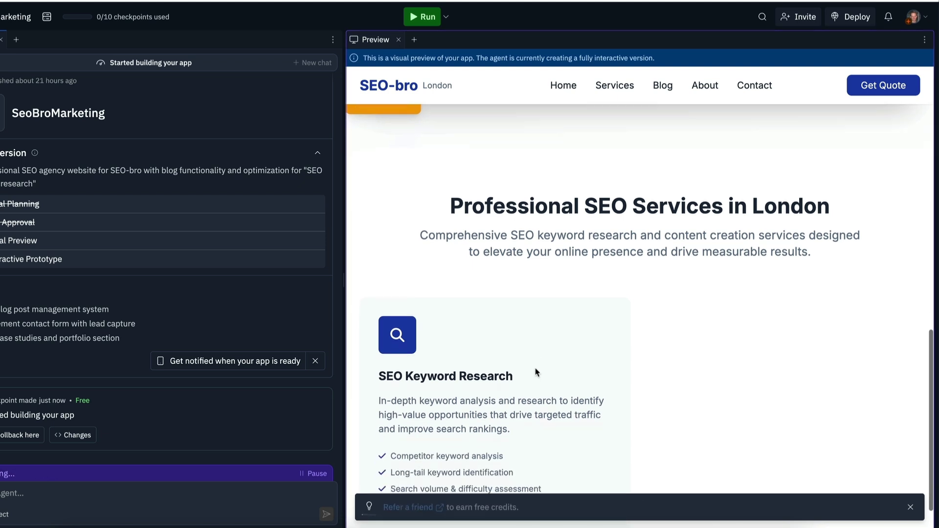
pyautogui.scroll(-1, 537, 373)
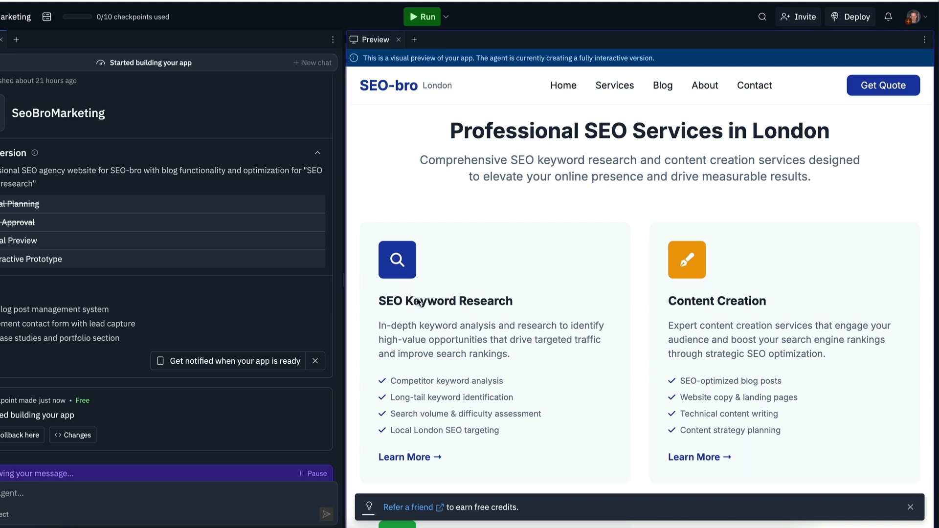
pyautogui.scroll(-1, 728, 336)
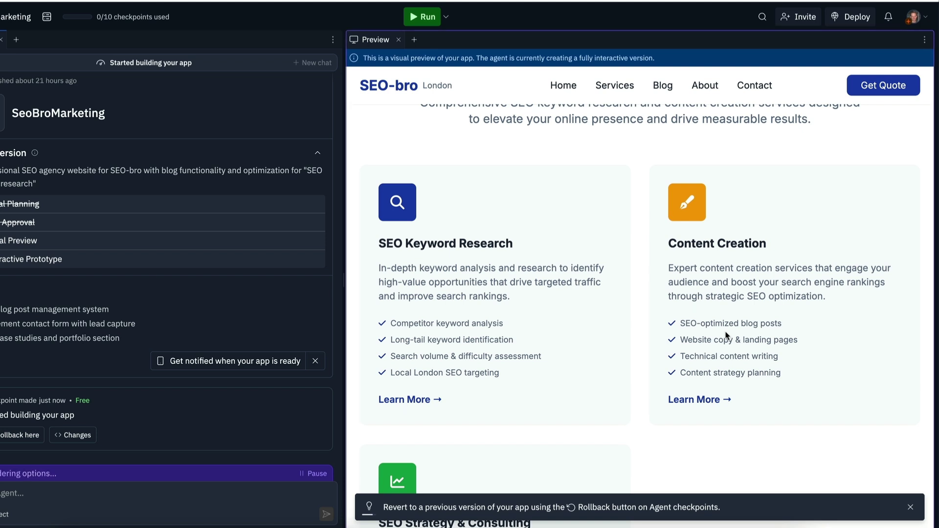
pyautogui.scroll(-10, 727, 336)
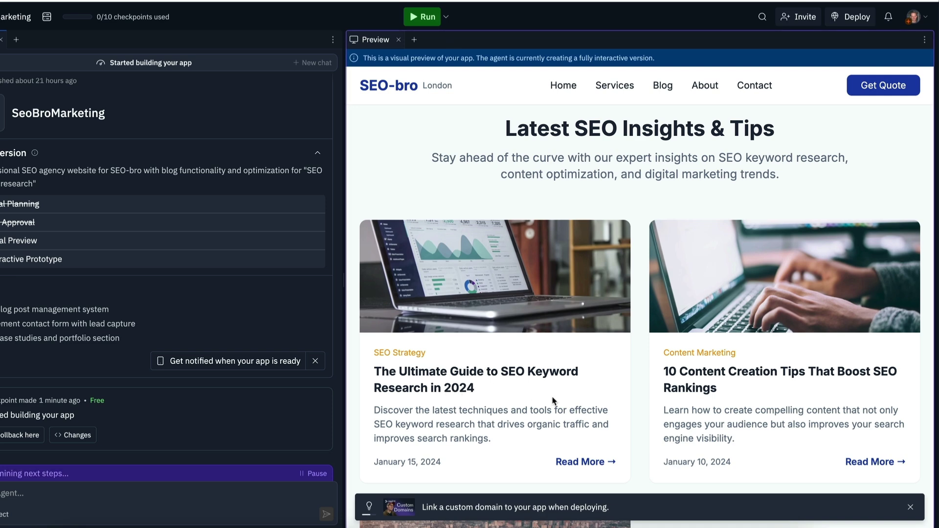
pyautogui.scroll(-10, 558, 398)
pyautogui.scroll(7, 581, 382)
pyautogui.scroll(-2, 580, 382)
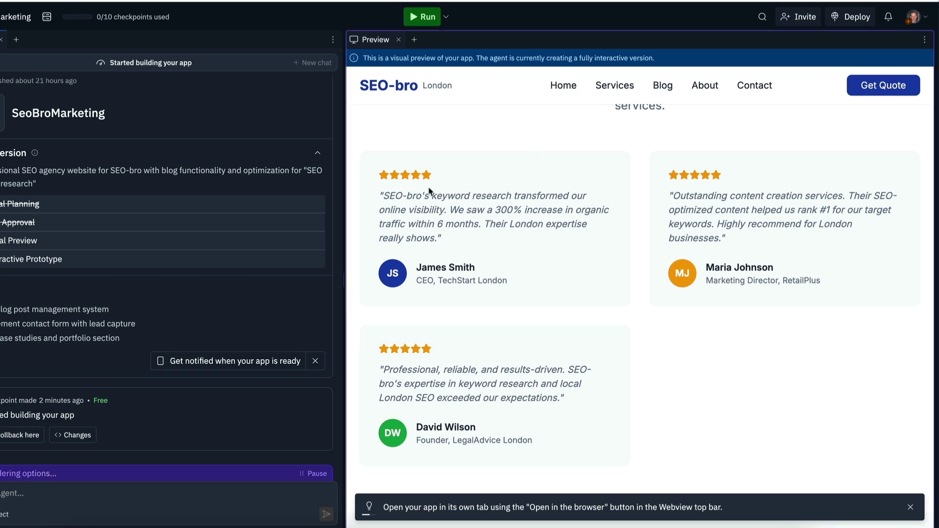
# Examine the agency's about section and the free consultation form in the visual preview, and return to the page start
pyautogui.scroll(-5, 520, 235)
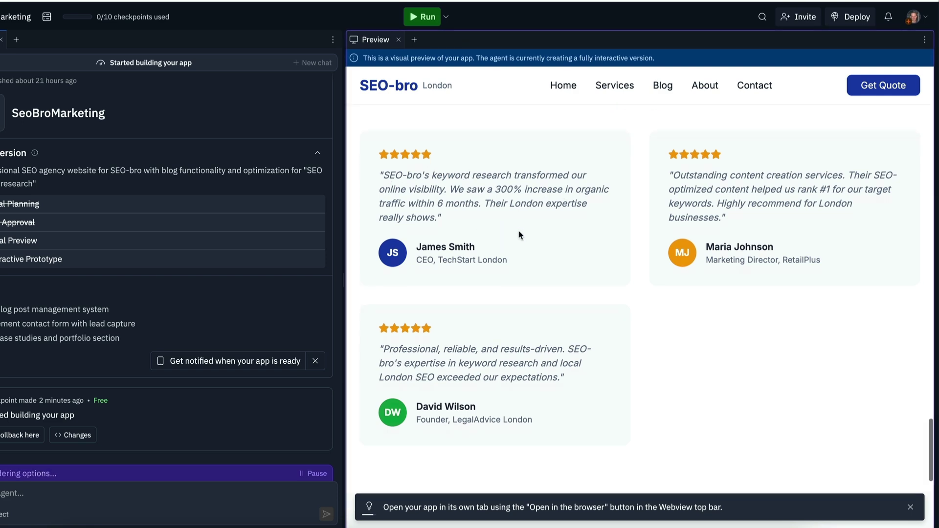
pyautogui.scroll(-4, 519, 223)
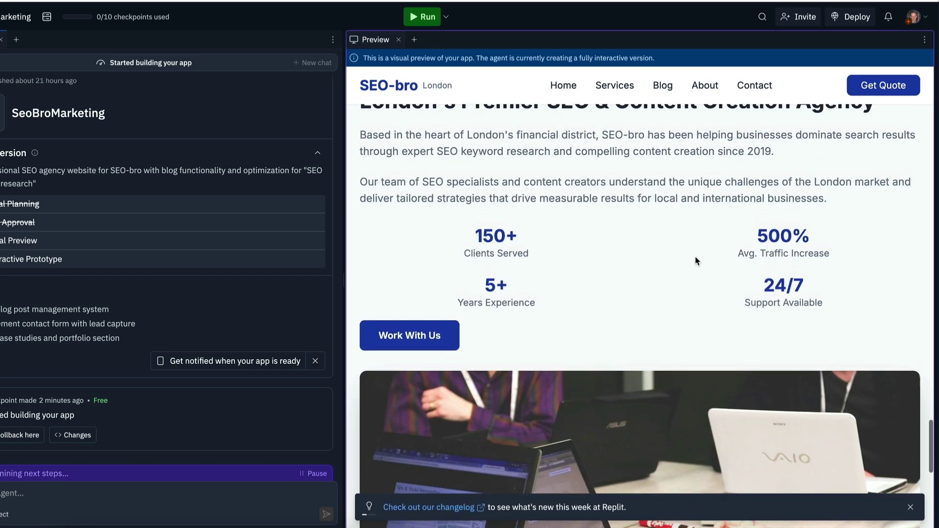
pyautogui.scroll(2, 595, 253)
pyautogui.scroll(-1, 595, 253)
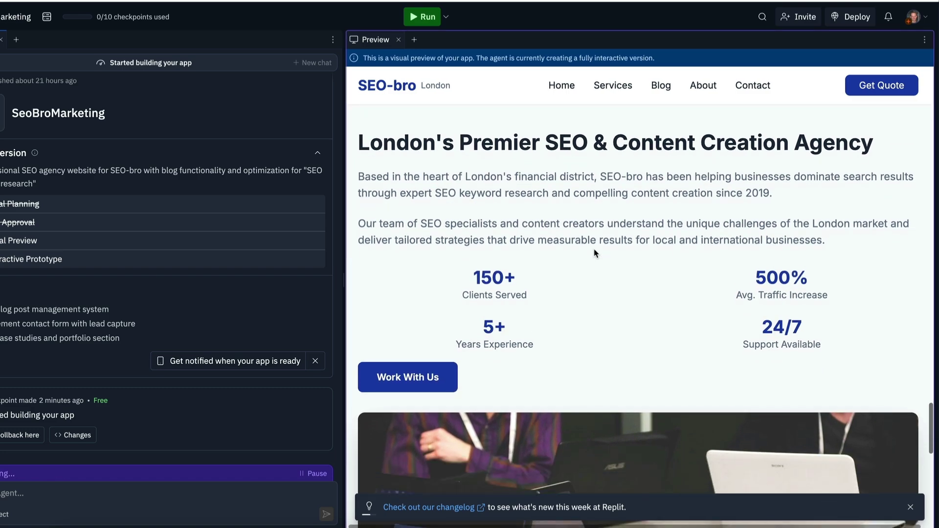
pyautogui.scroll(-8, 594, 252)
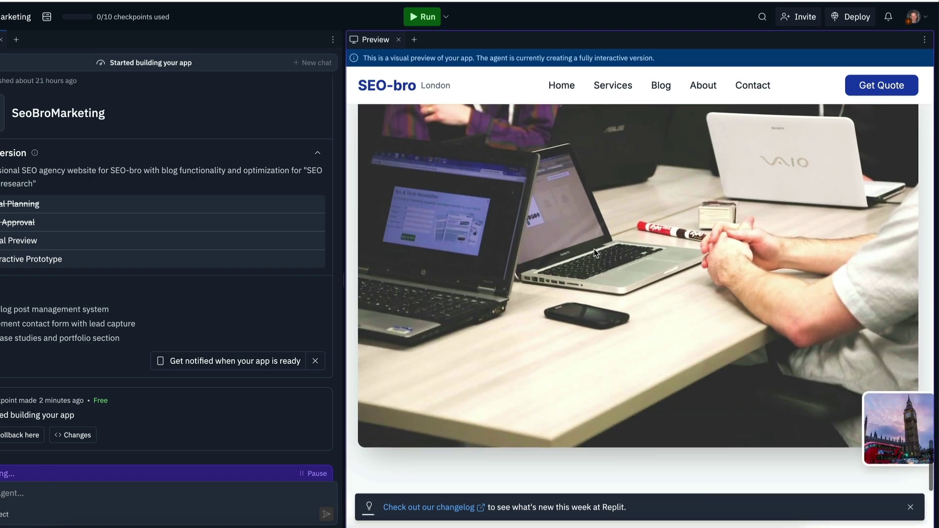
pyautogui.scroll(-3, 595, 253)
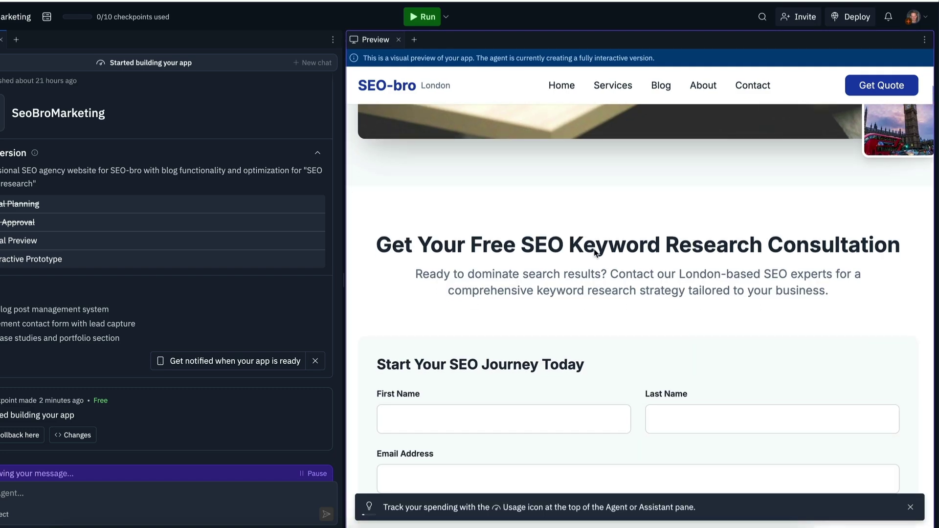
pyautogui.scroll(10, 594, 253)
pyautogui.scroll(15, 595, 253)
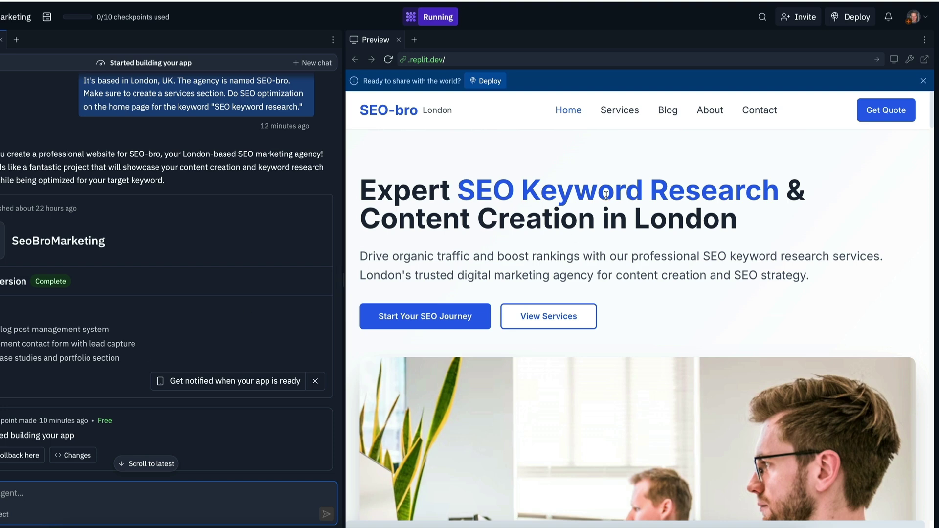
# Browse the running site's home page and test the site navigation link to the Services section
pyautogui.scroll(-8, 528, 267)
pyautogui.scroll(-10, 529, 268)
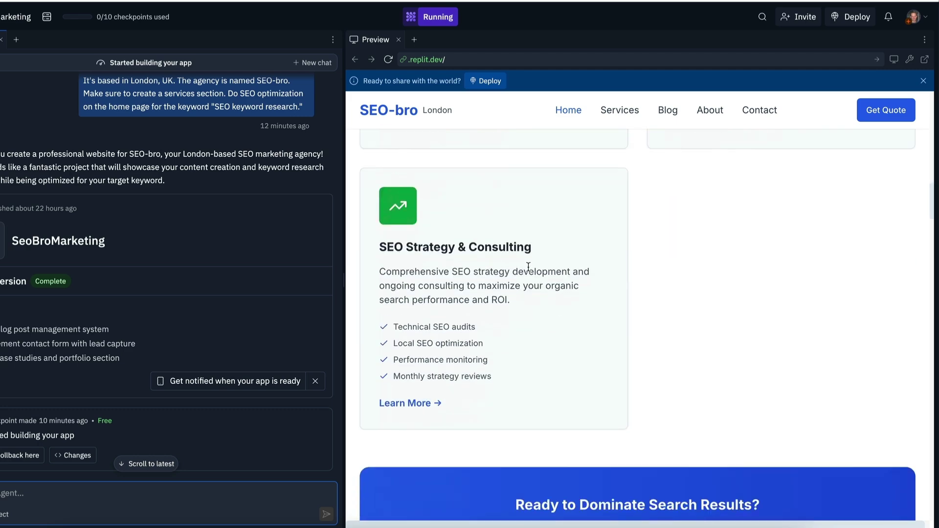
pyautogui.scroll(6, 526, 266)
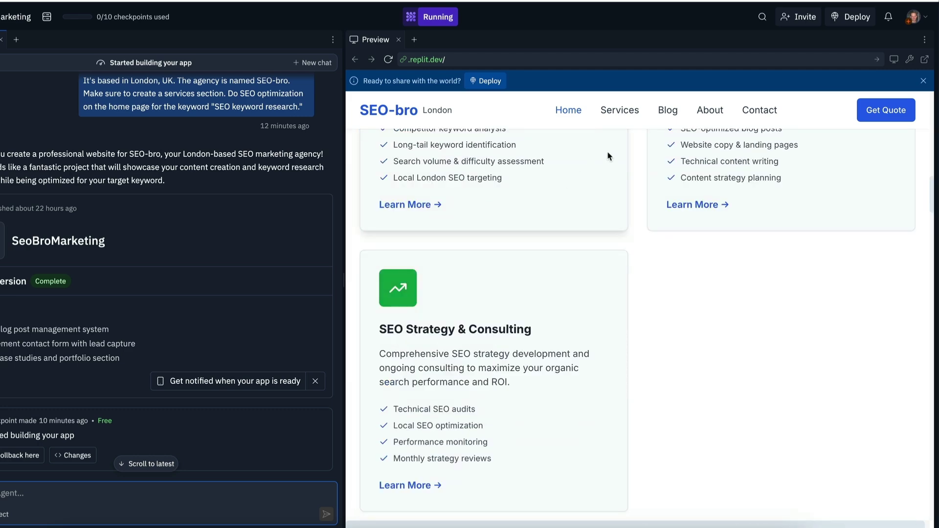
pyautogui.scroll(6, 602, 166)
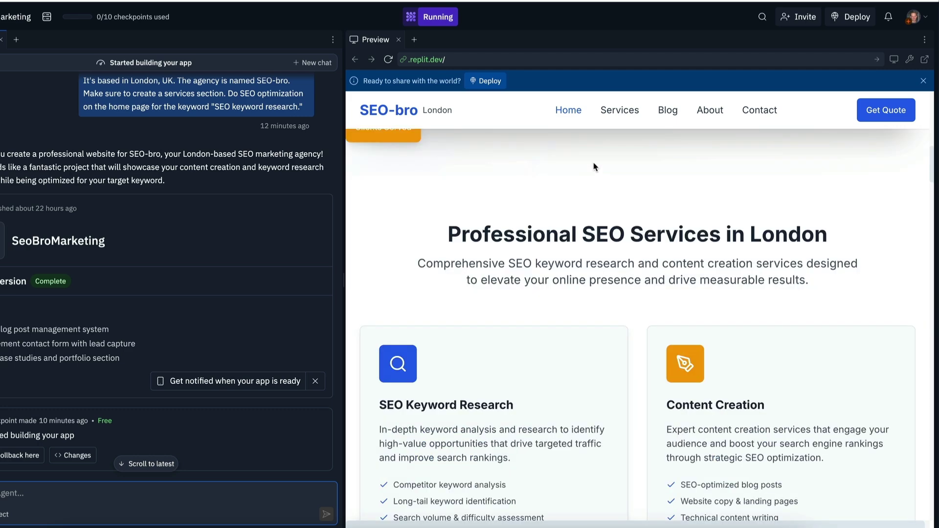
pyautogui.click(616, 113)
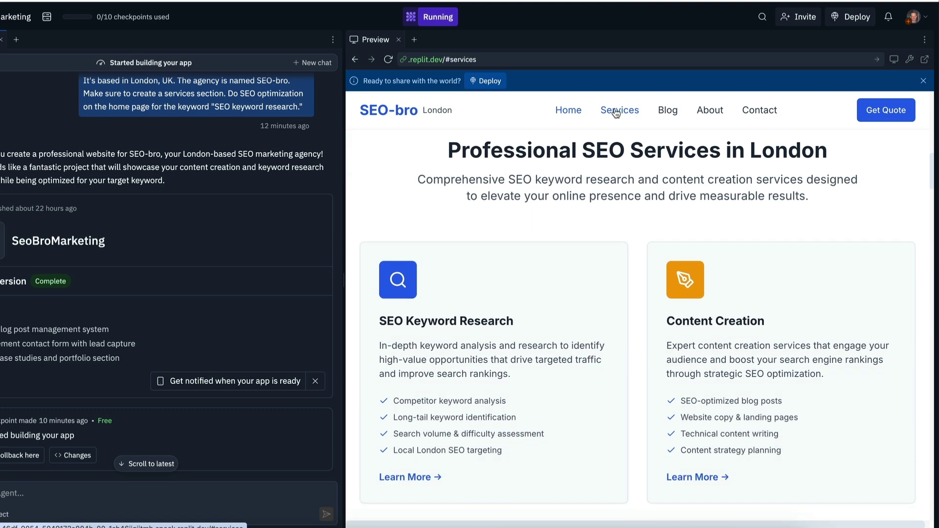
# View the site's Blog page and read through the article "The Ultimate Guide to SEO Keyword Research in 2024"
pyautogui.click(667, 114)
pyautogui.scroll(12, 600, 155)
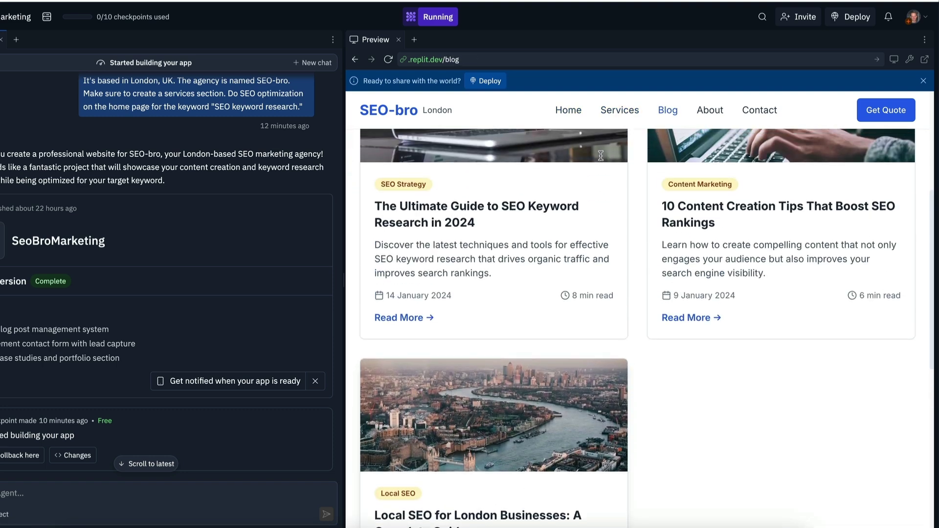
pyautogui.click(447, 419)
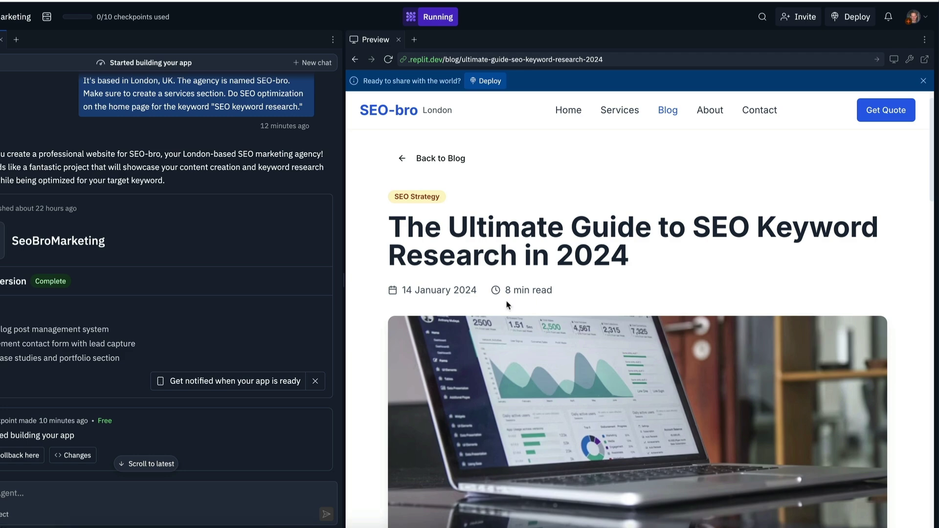
pyautogui.scroll(-15, 507, 305)
pyautogui.scroll(-12, 507, 305)
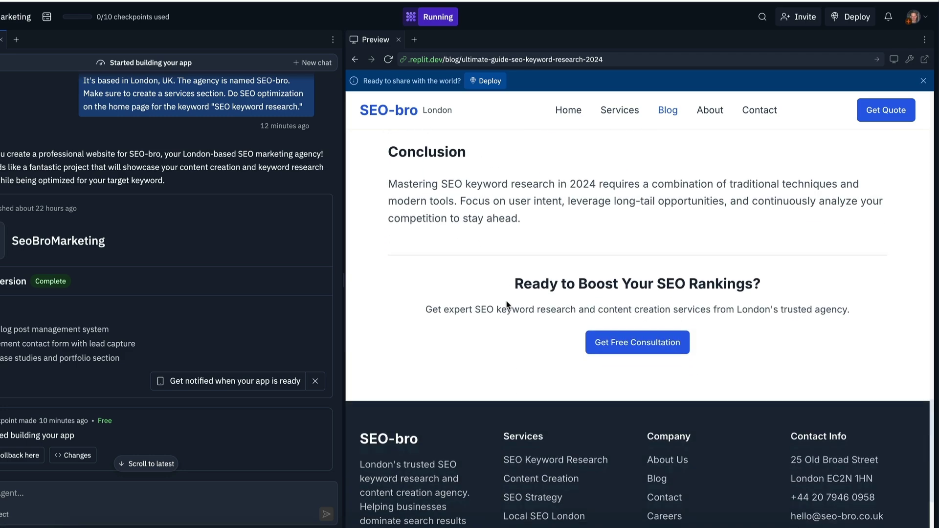
pyautogui.scroll(10, 506, 304)
pyautogui.scroll(10, 507, 305)
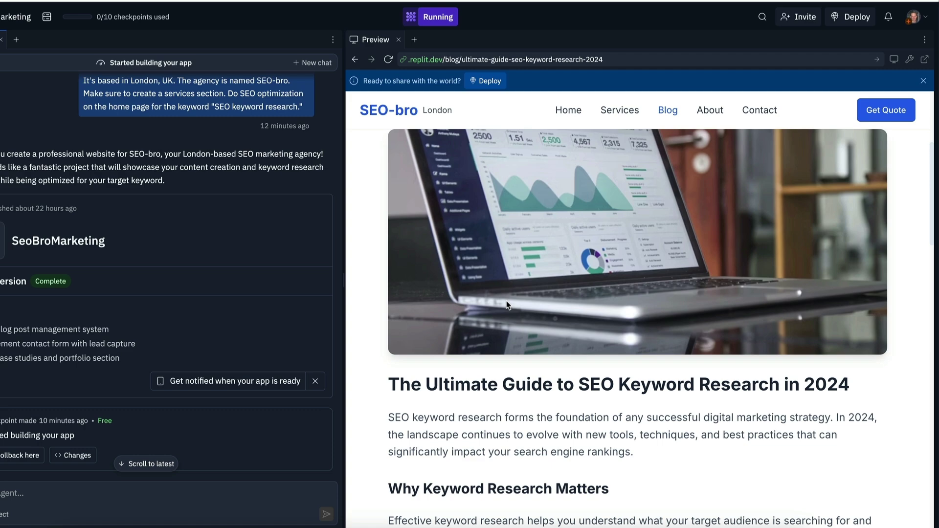
# Test the site's About and Contact navigation links and view the agency's about section on the home page
pyautogui.click(708, 115)
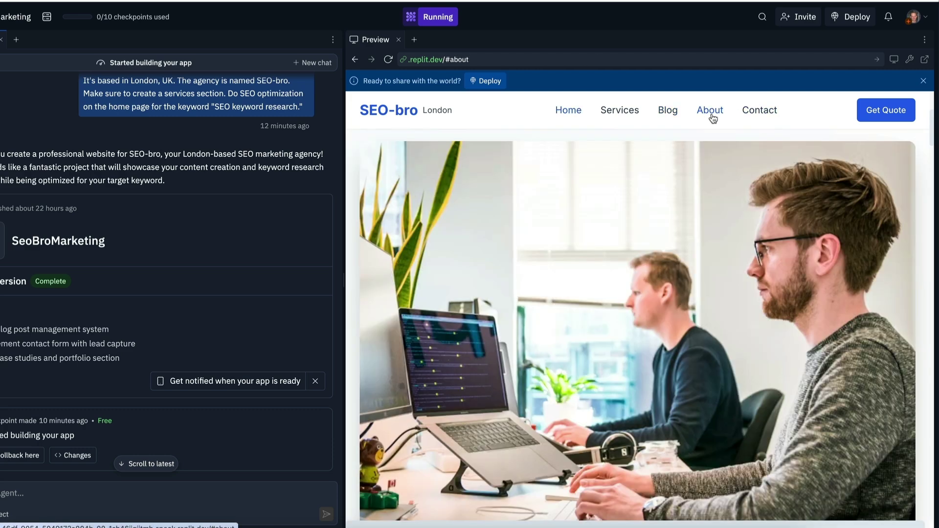
pyautogui.click(753, 120)
pyautogui.scroll(-10, 247, 323)
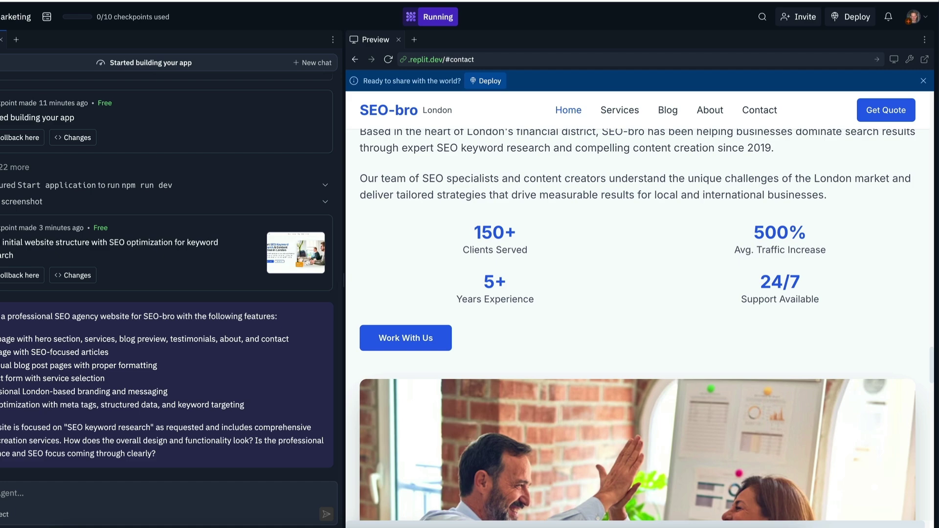
# Review the agent's list of built features, from home page sections to SEO optimization, alongside the home page preview
pyautogui.moveTo(1, 339); pyautogui.dragTo(88, 338)
pyautogui.scroll(15, 424, 354)
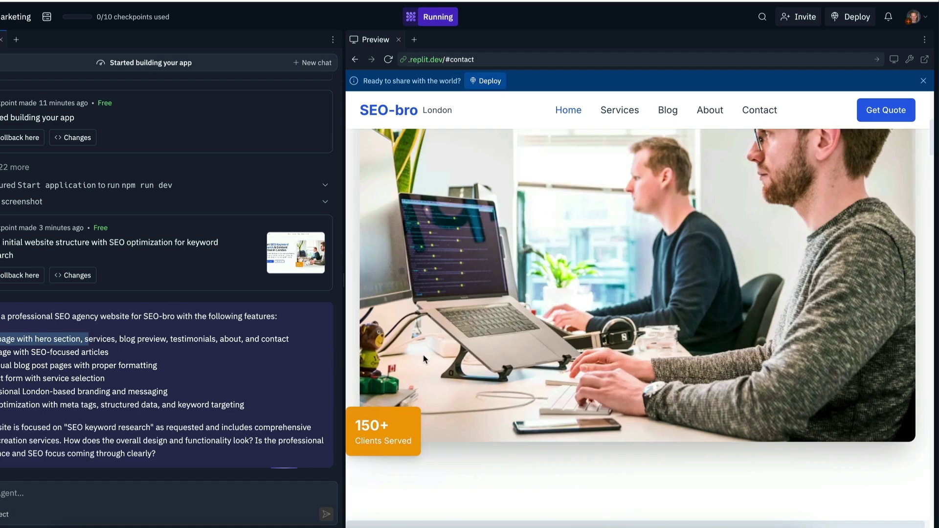
pyautogui.scroll(-3, 424, 354)
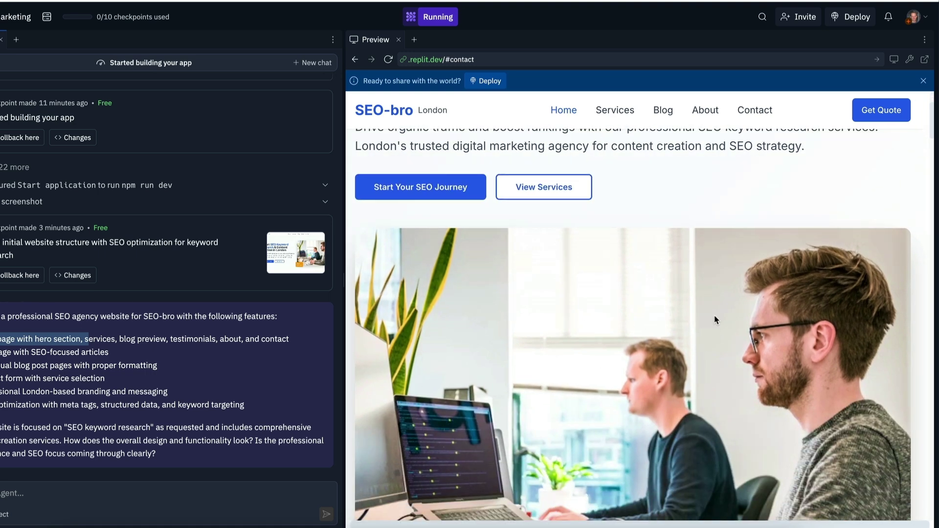
pyautogui.scroll(3, 605, 370)
pyautogui.moveTo(84, 339); pyautogui.dragTo(126, 339)
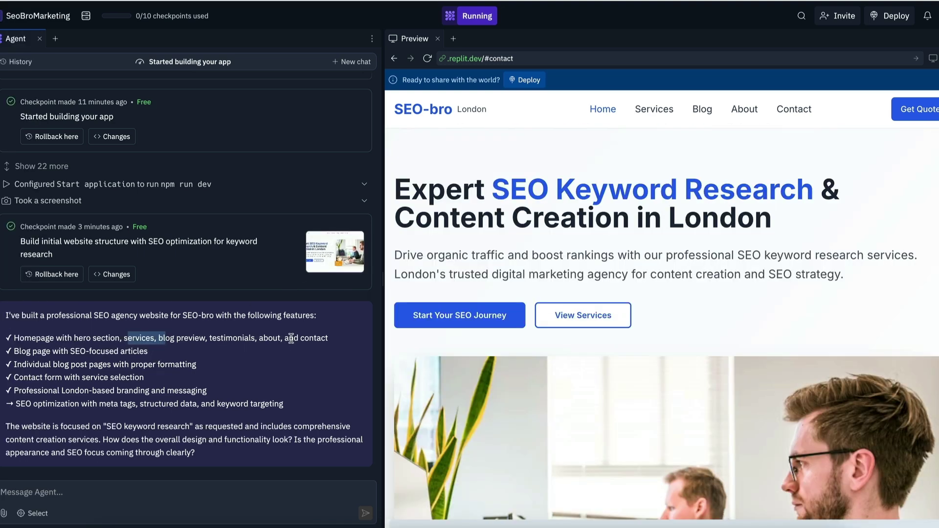
pyautogui.moveTo(32, 352); pyautogui.dragTo(112, 348)
pyautogui.moveTo(28, 365); pyautogui.dragTo(183, 361)
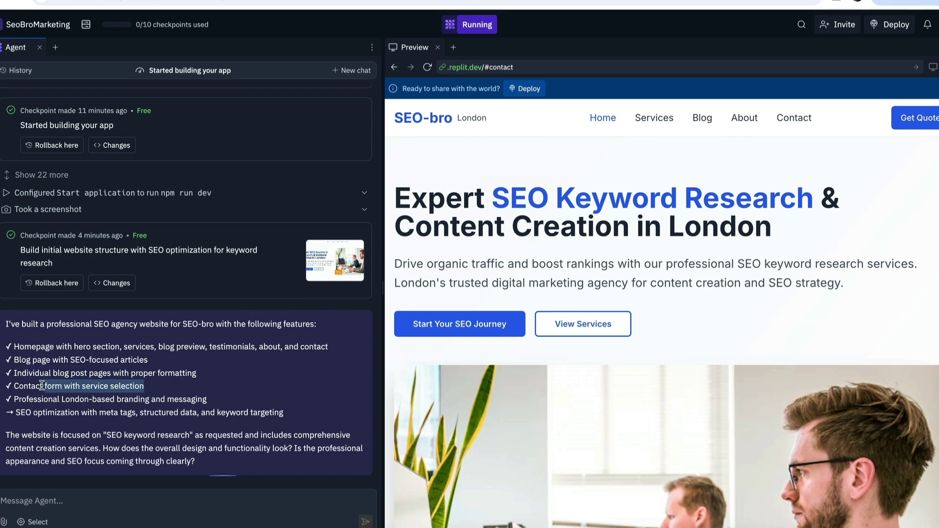
pyautogui.click(41, 378)
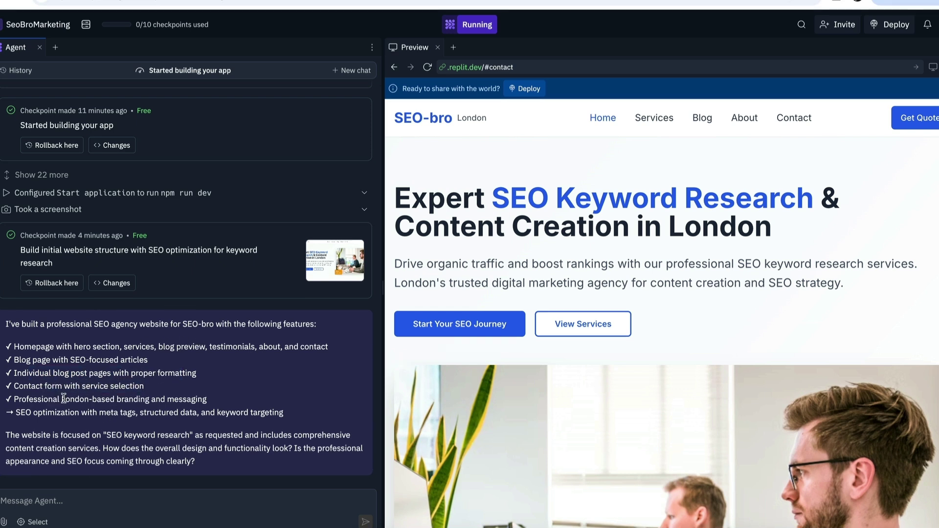
pyautogui.moveTo(61, 399); pyautogui.dragTo(207, 399)
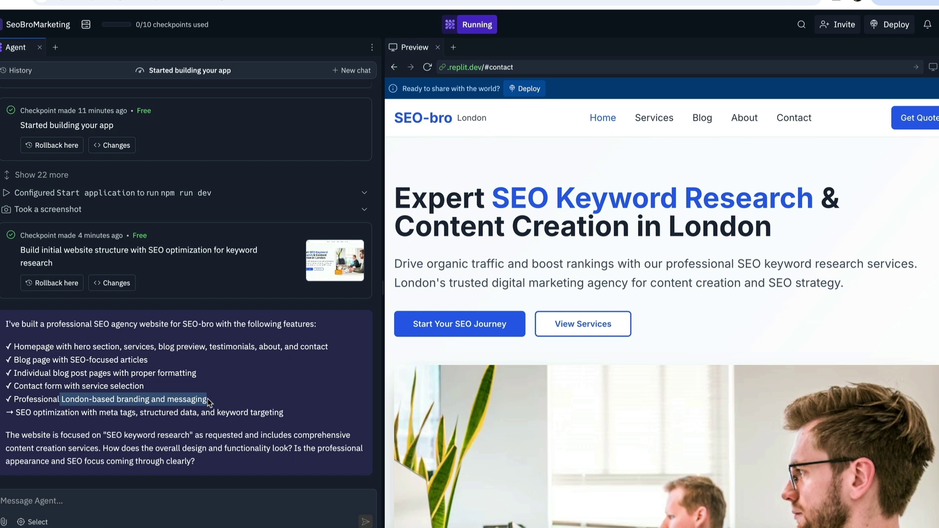
pyautogui.moveTo(37, 412); pyautogui.dragTo(220, 412)
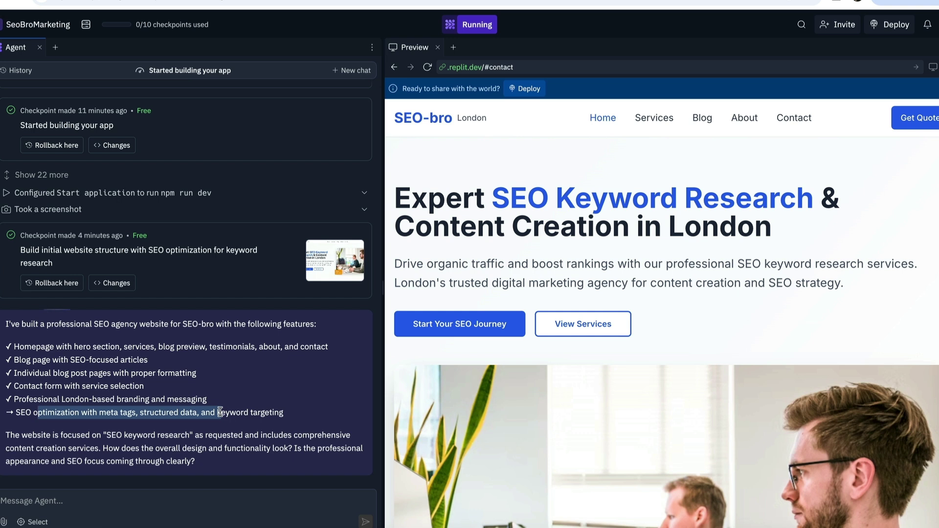
# Check the use of the keyword "SEO keyword research" in the home page's hero heading and introductory paragraph
pyautogui.click(457, 198)
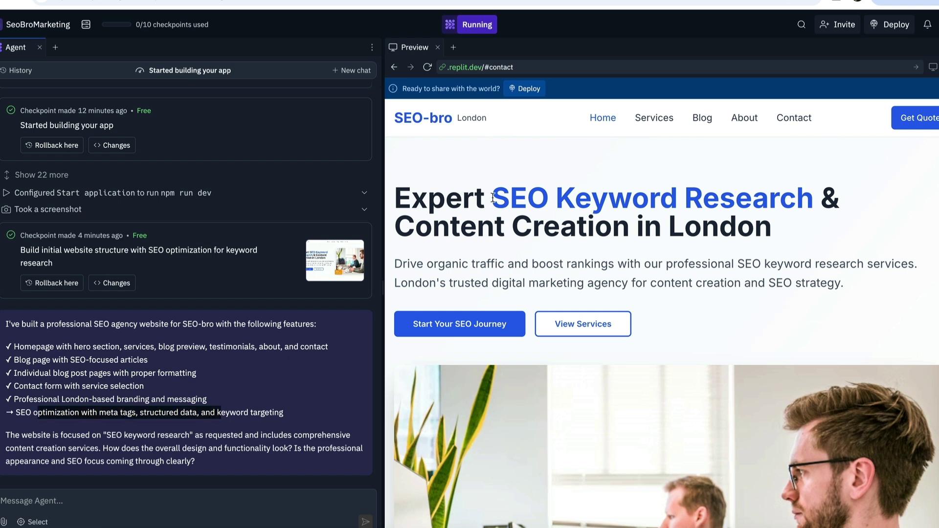
pyautogui.moveTo(491, 197); pyautogui.dragTo(807, 204)
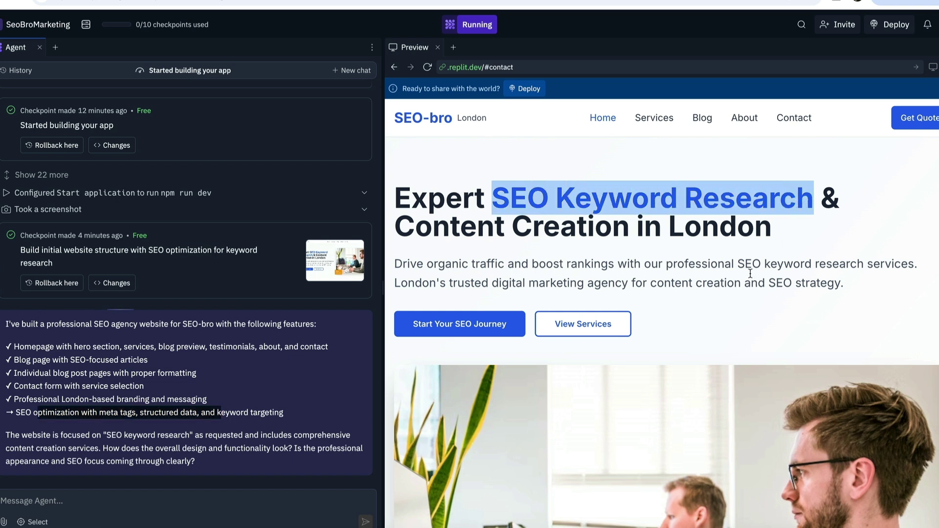
pyautogui.moveTo(738, 264); pyautogui.dragTo(856, 260)
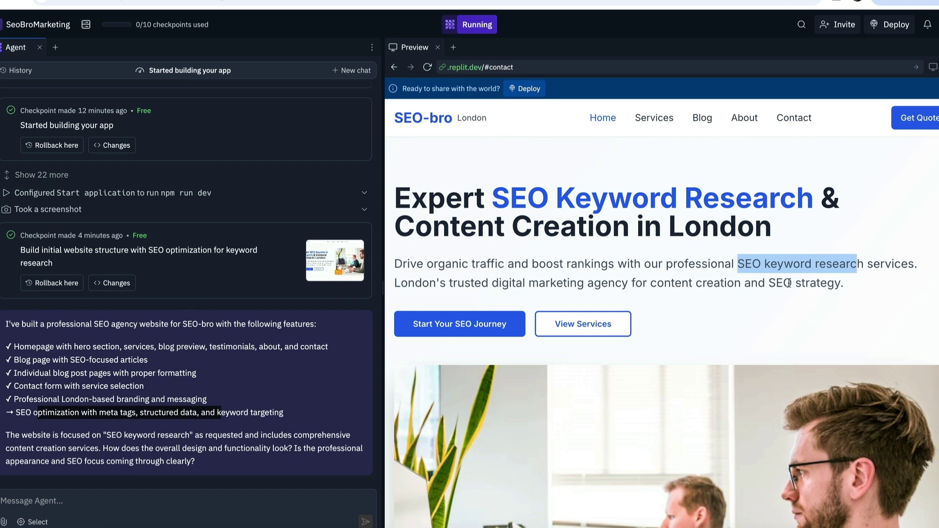
# Check the "SEO strategy" wording in the hero paragraph and look over the home page down to the blog preview
pyautogui.moveTo(776, 282); pyautogui.dragTo(834, 279)
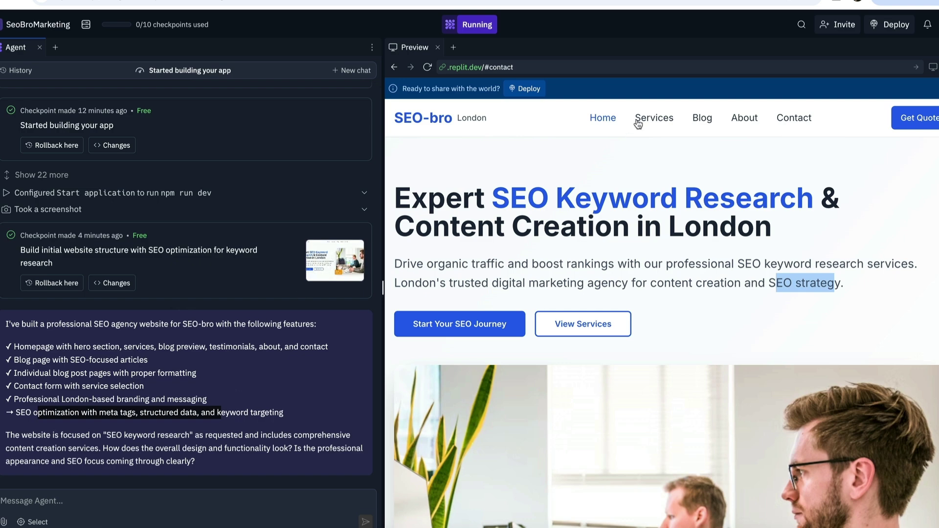
pyautogui.scroll(-5, 615, 215)
pyautogui.scroll(-10, 612, 229)
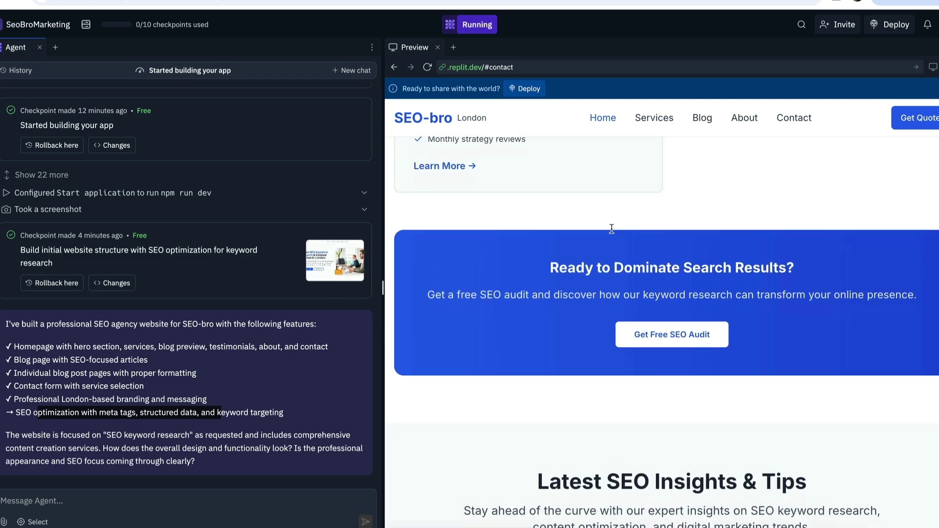
pyautogui.scroll(8, 627, 171)
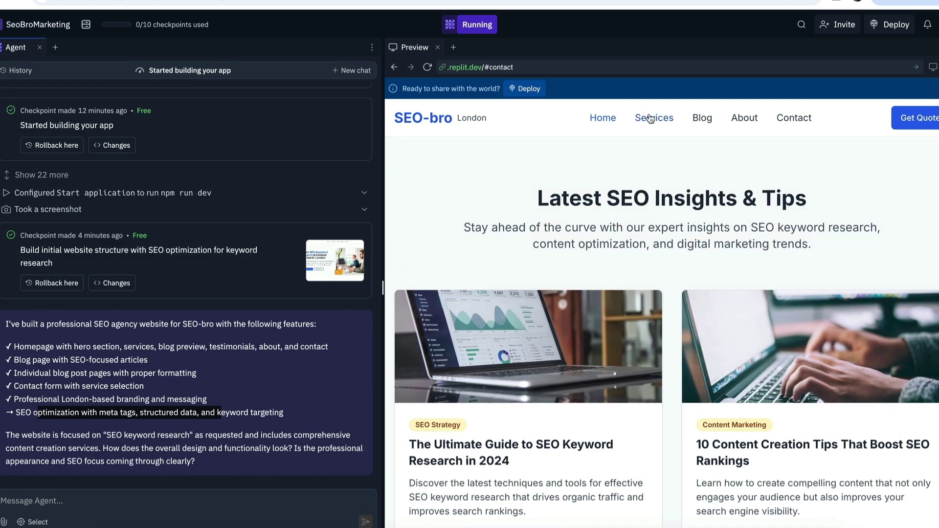
# Test the site's Services, Blog and About navigation links
pyautogui.click(640, 119)
pyautogui.click(704, 119)
pyautogui.click(749, 118)
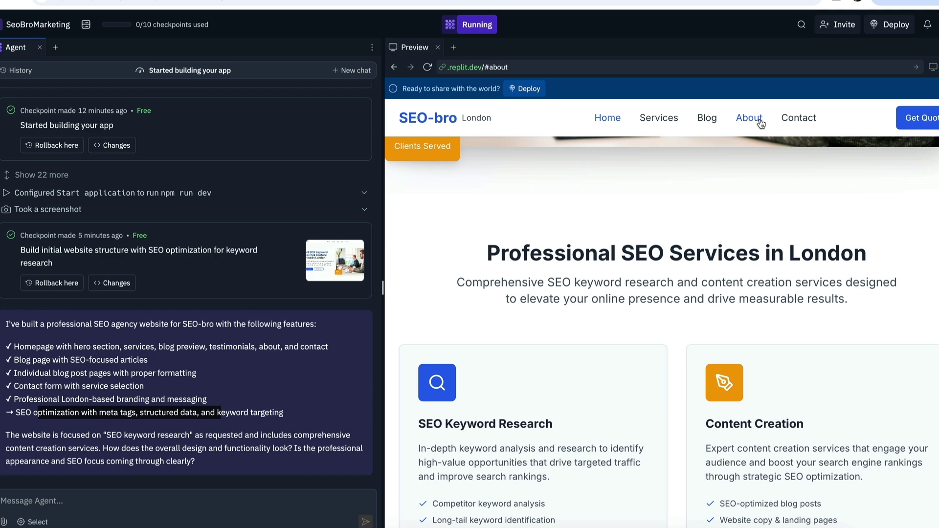
# Review the home page again from the hero heading down to the "Latest SEO Insights & Tips" section
pyautogui.scroll(10, 679, 212)
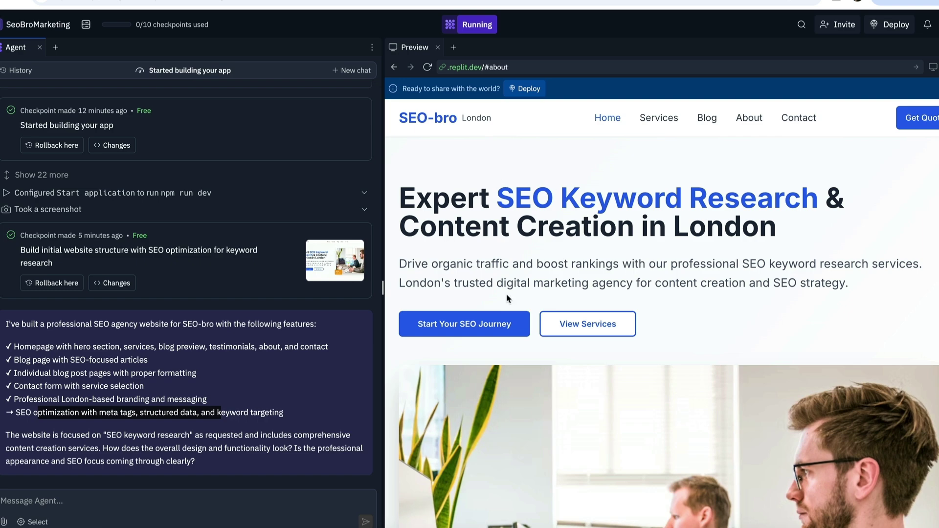
pyautogui.scroll(-10, 507, 299)
pyautogui.scroll(-10, 507, 299)
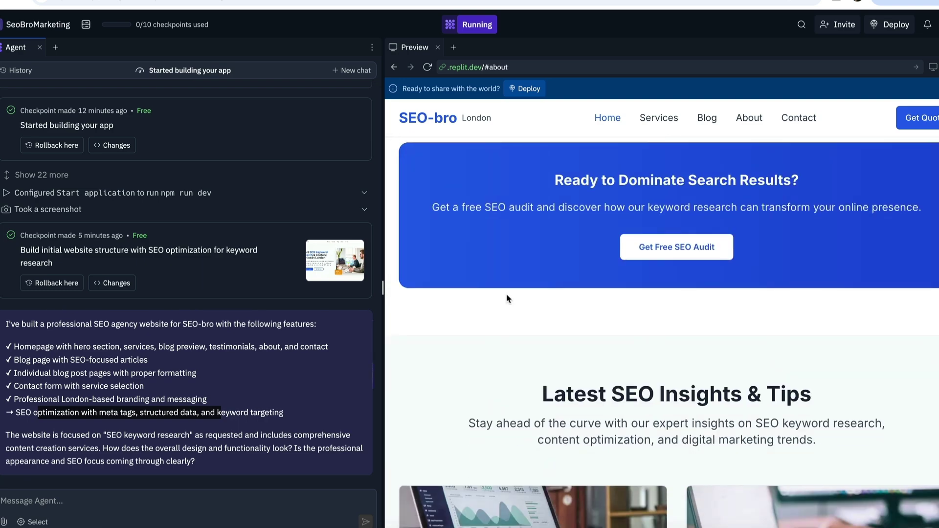